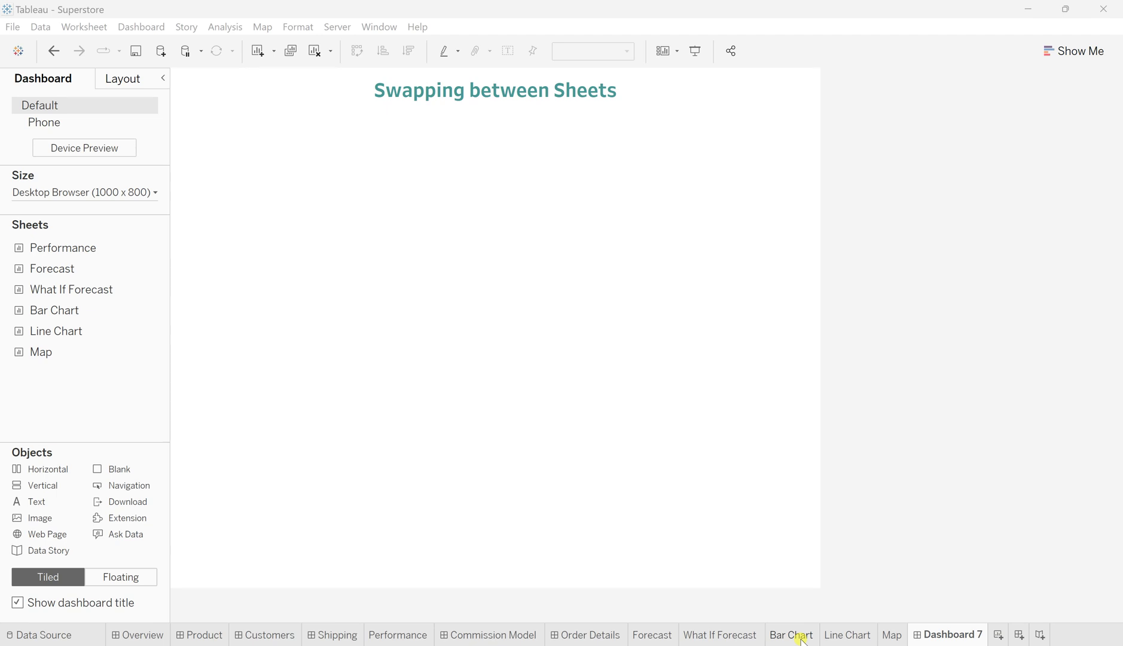
# Review the Bar Chart, Line Chart and Map worksheets one after another
pyautogui.click(800, 639)
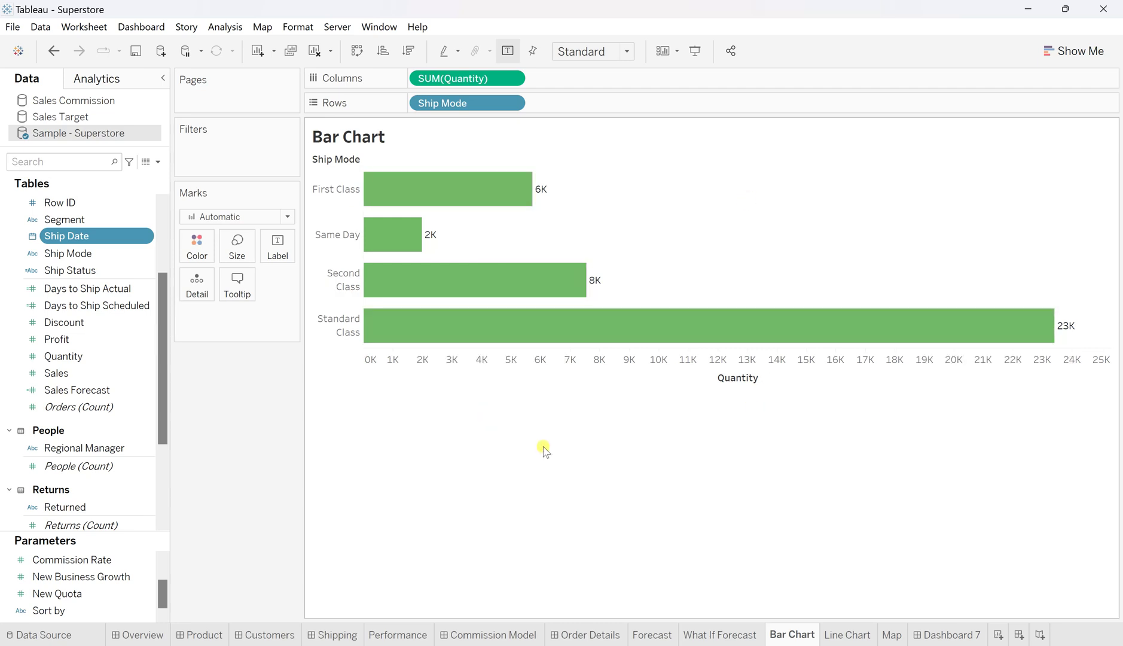
pyautogui.click(849, 636)
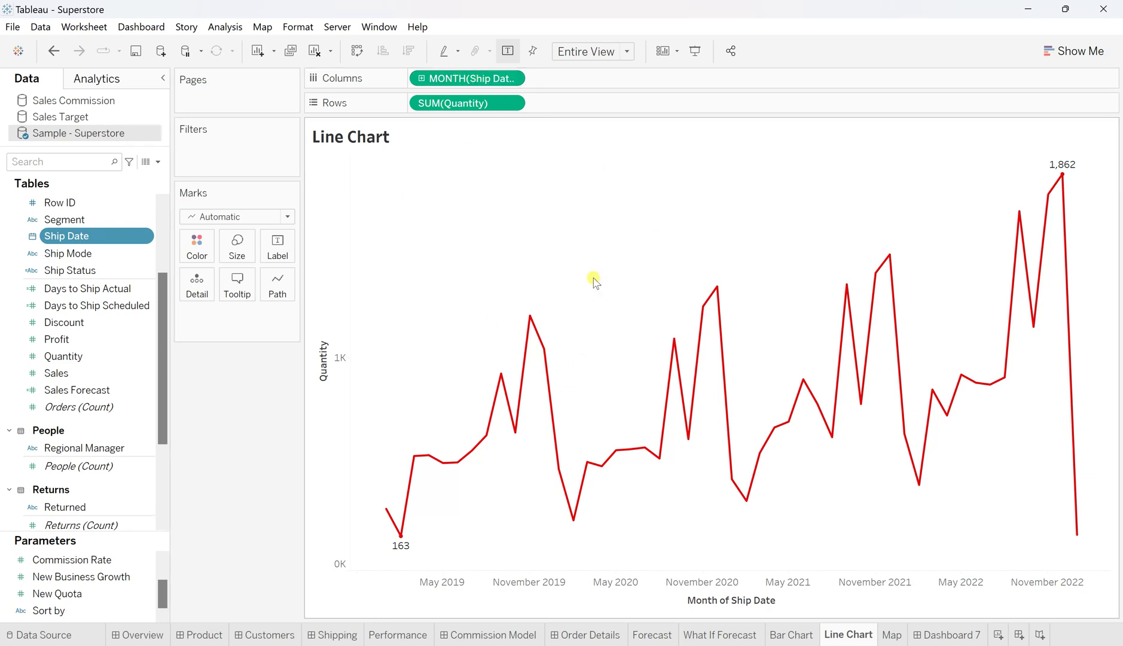
pyautogui.click(896, 635)
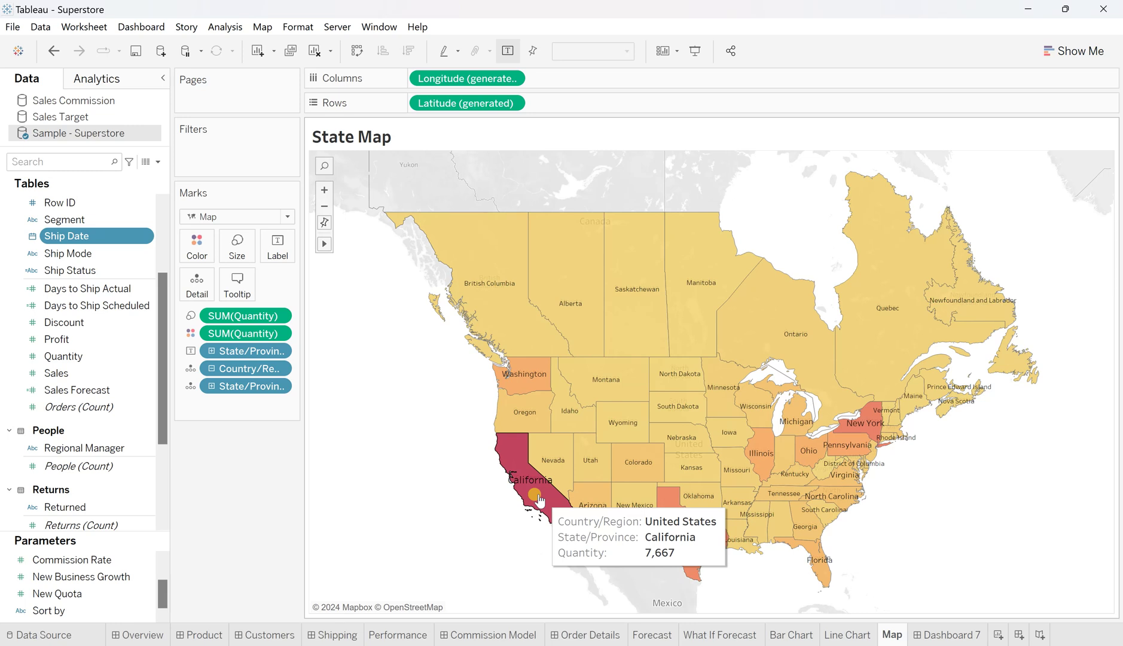
# From the Bar Chart sheet, start a new parameter named Swap Parameter with the String data type
pyautogui.moveTo(790, 640)
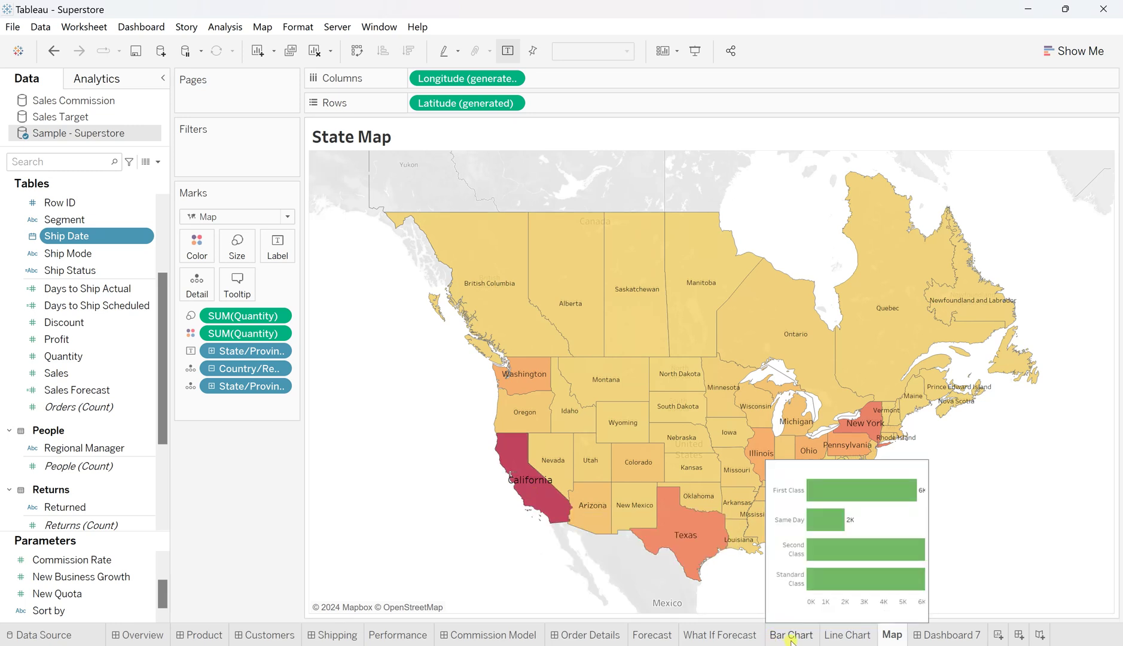
pyautogui.click(791, 636)
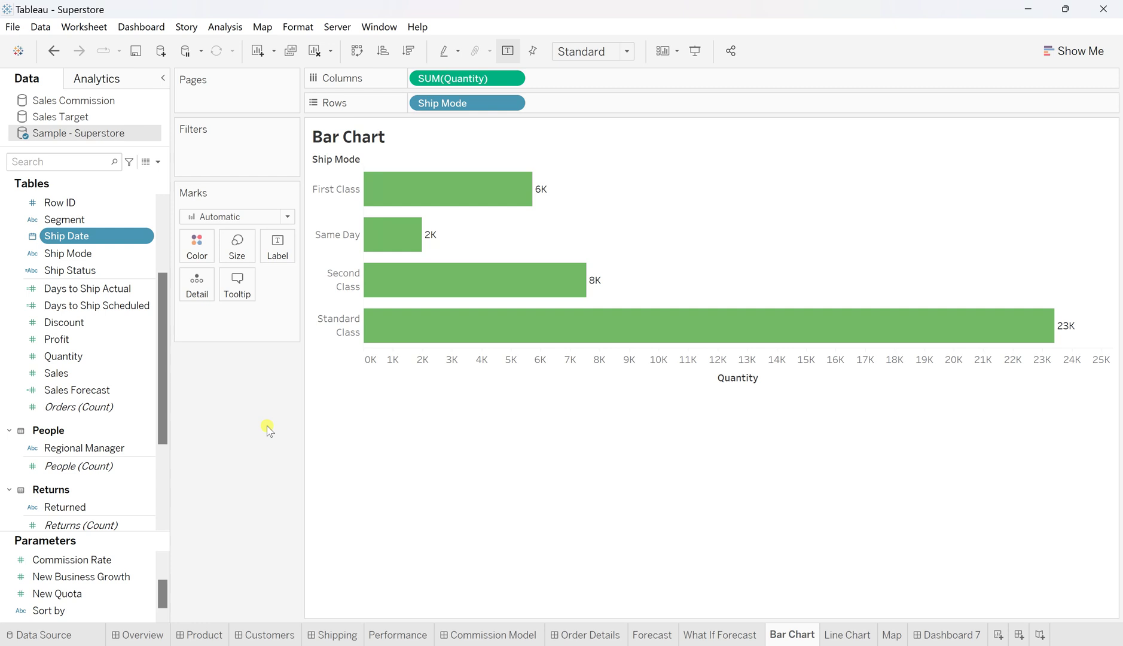
pyautogui.click(158, 162)
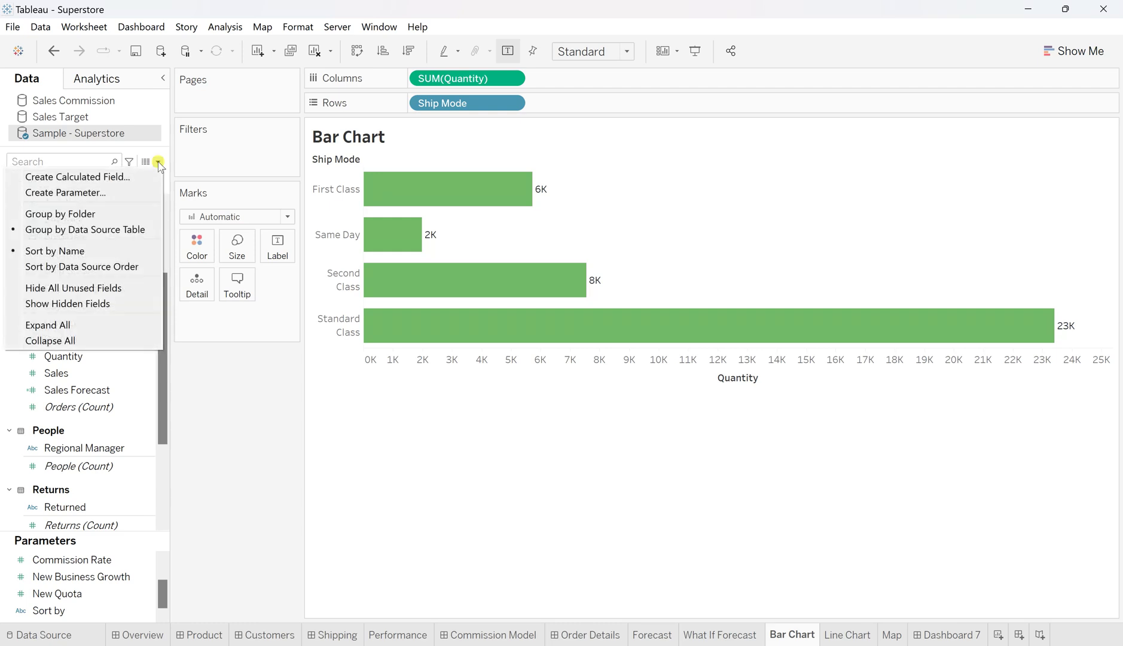
pyautogui.click(103, 189)
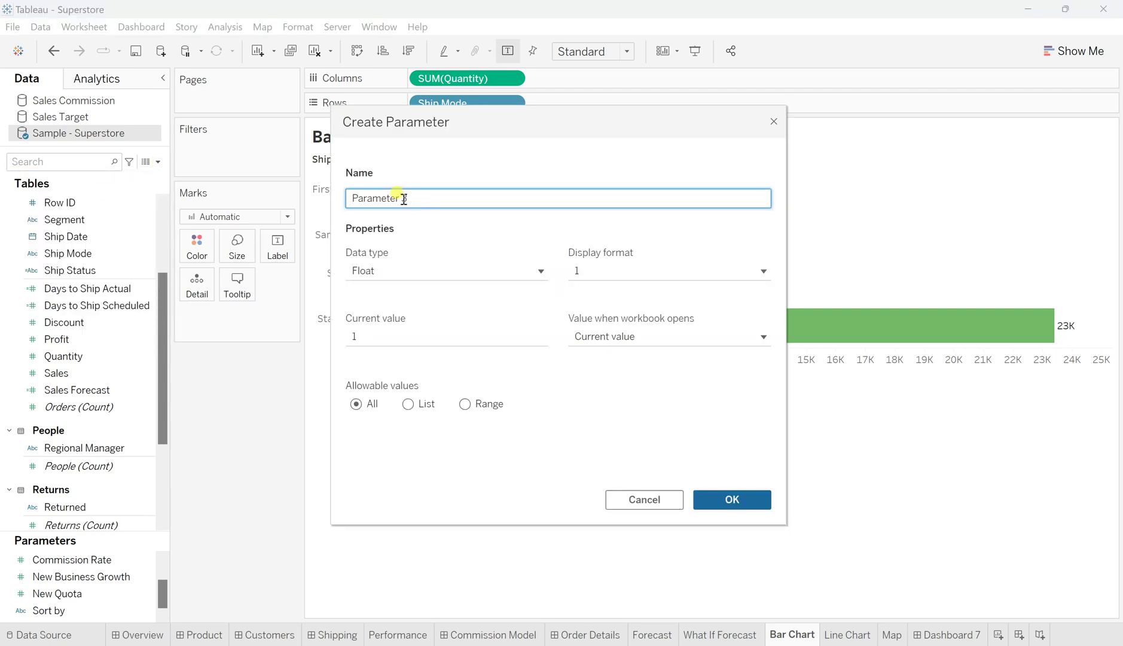
pyautogui.moveTo(414, 198); pyautogui.dragTo(333, 199)
pyautogui.write('Swap Parameter')
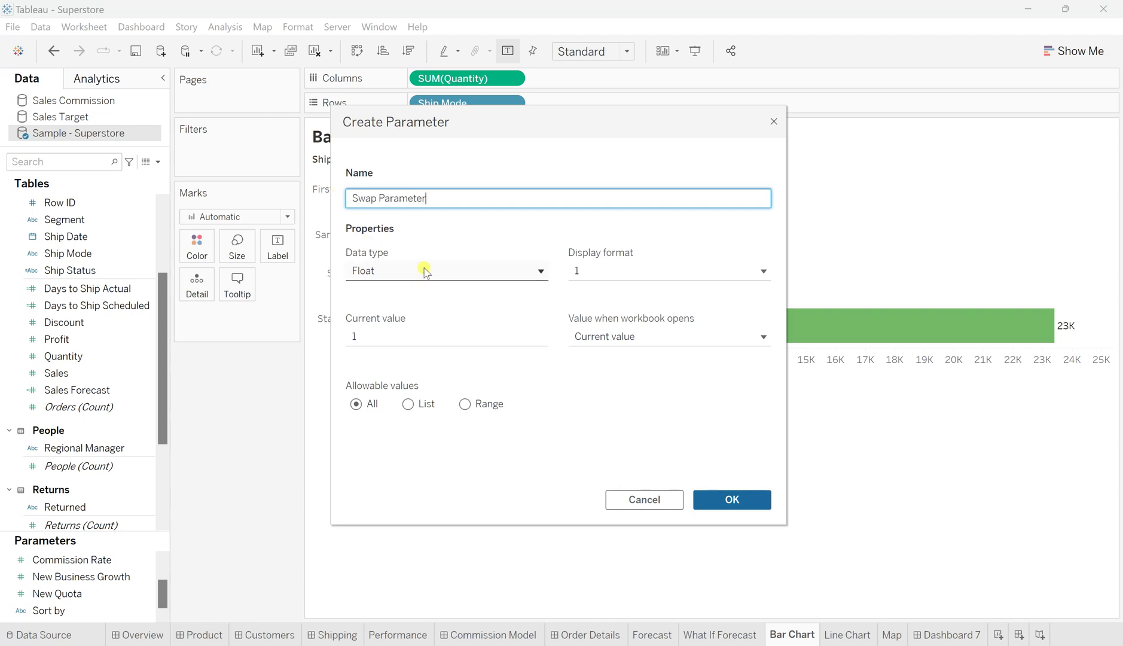
pyautogui.click(391, 272)
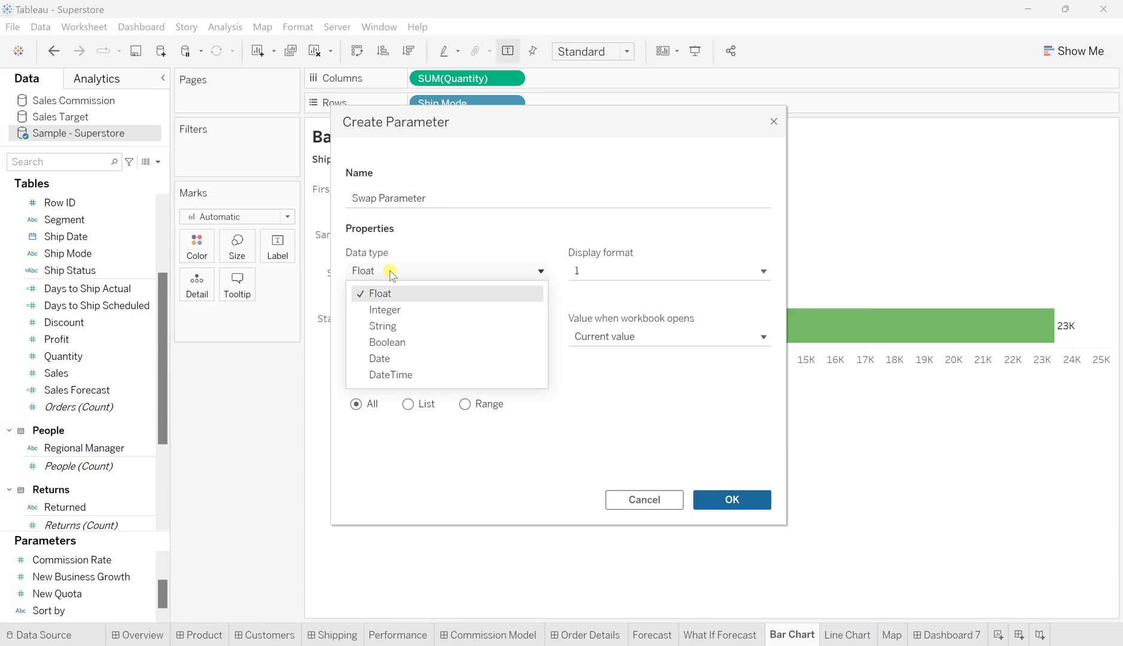
pyautogui.click(390, 326)
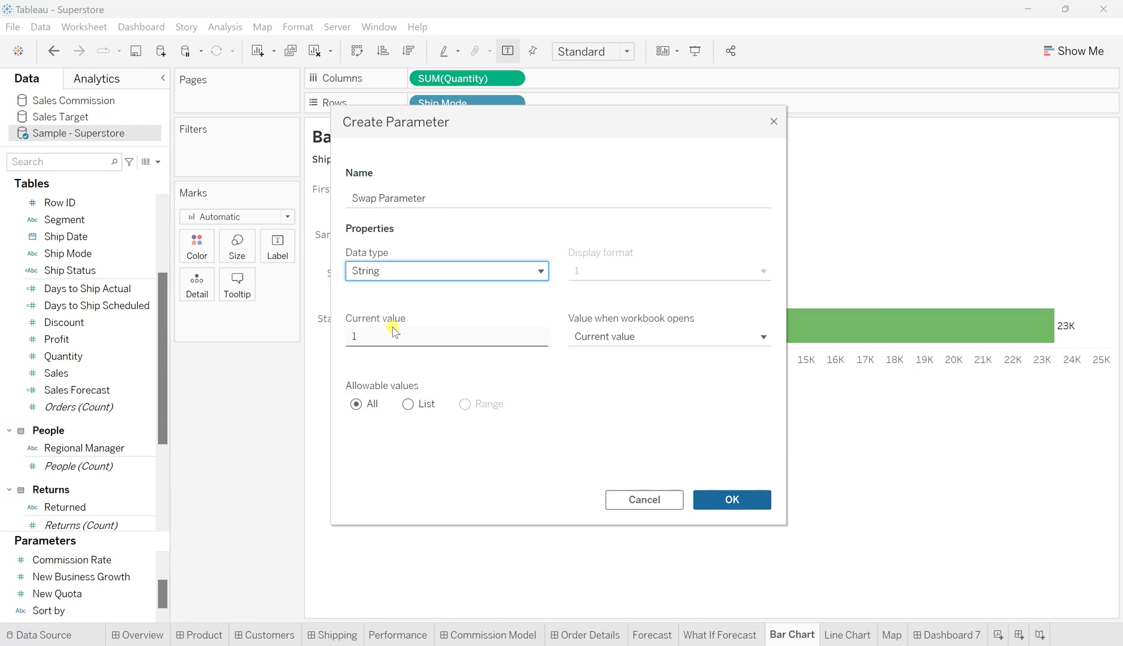
# Restrict the parameter's allowable values to a list containing Bar, Line and Map
pyautogui.click(409, 405)
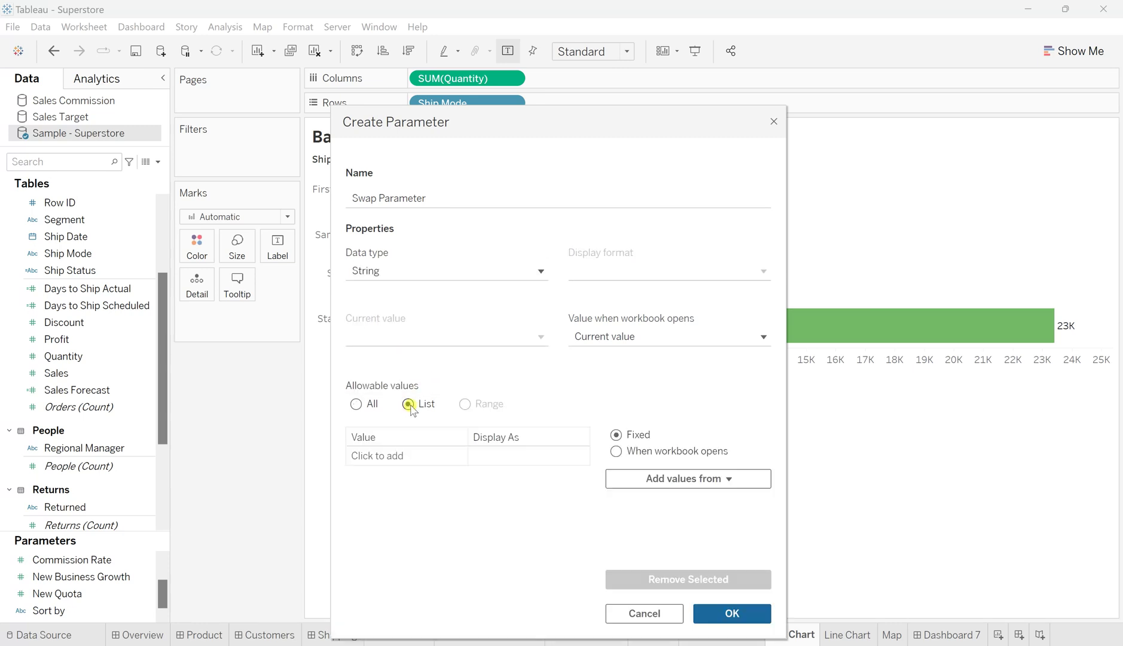
pyautogui.click(373, 457)
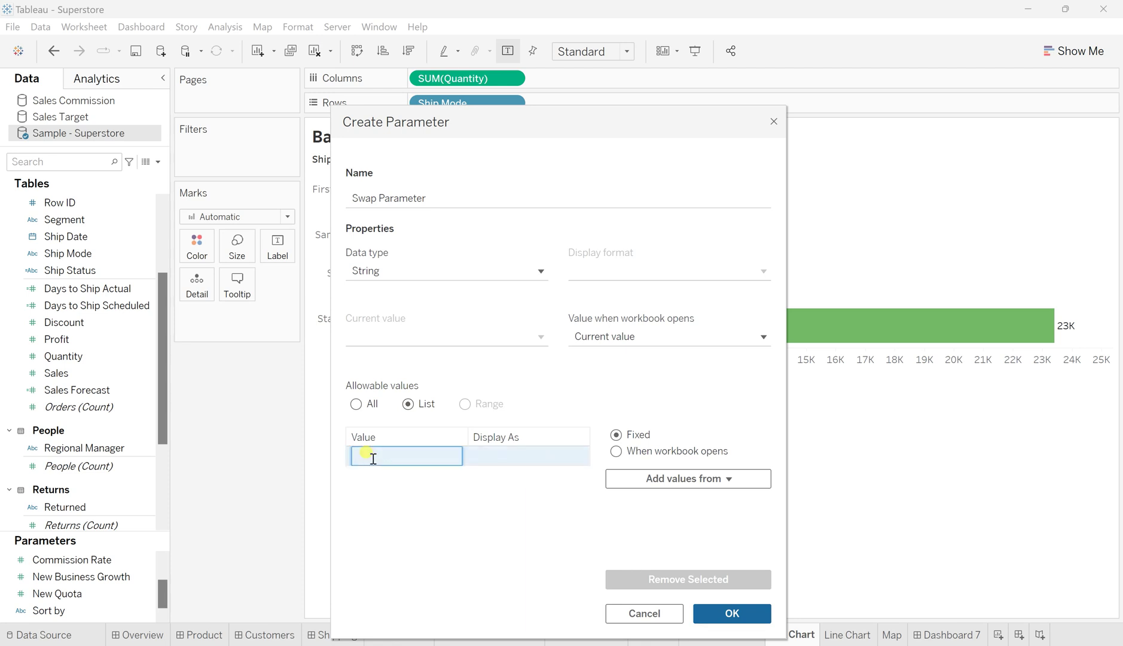
pyautogui.write('Bar')
pyautogui.press('Return')
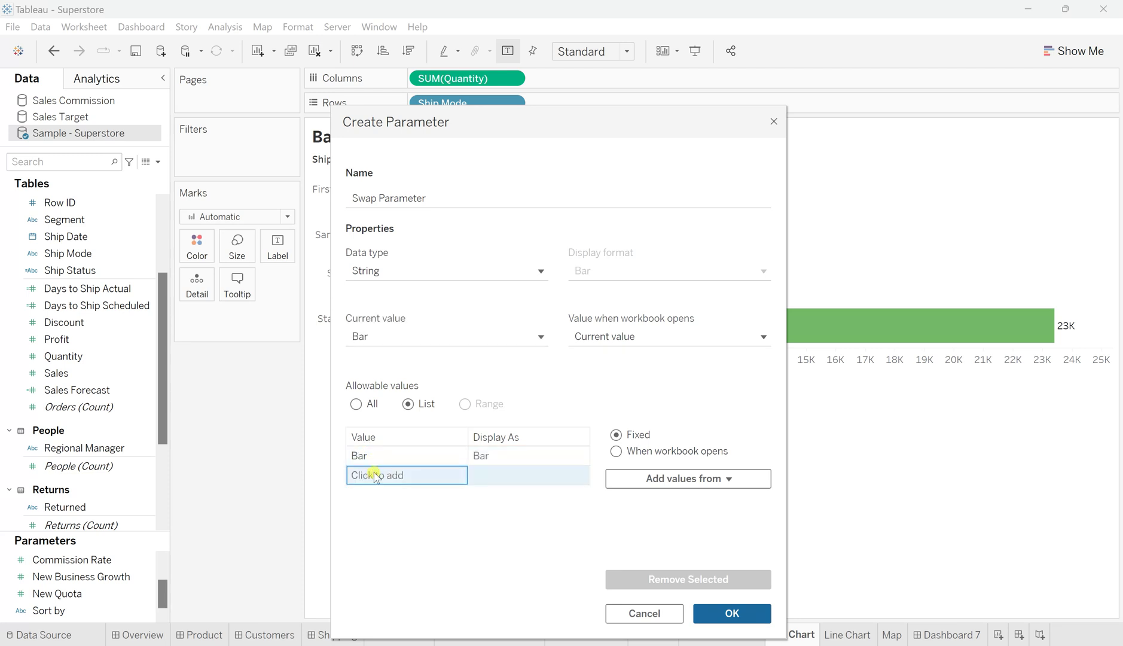
pyautogui.click(373, 475)
pyautogui.write('Line')
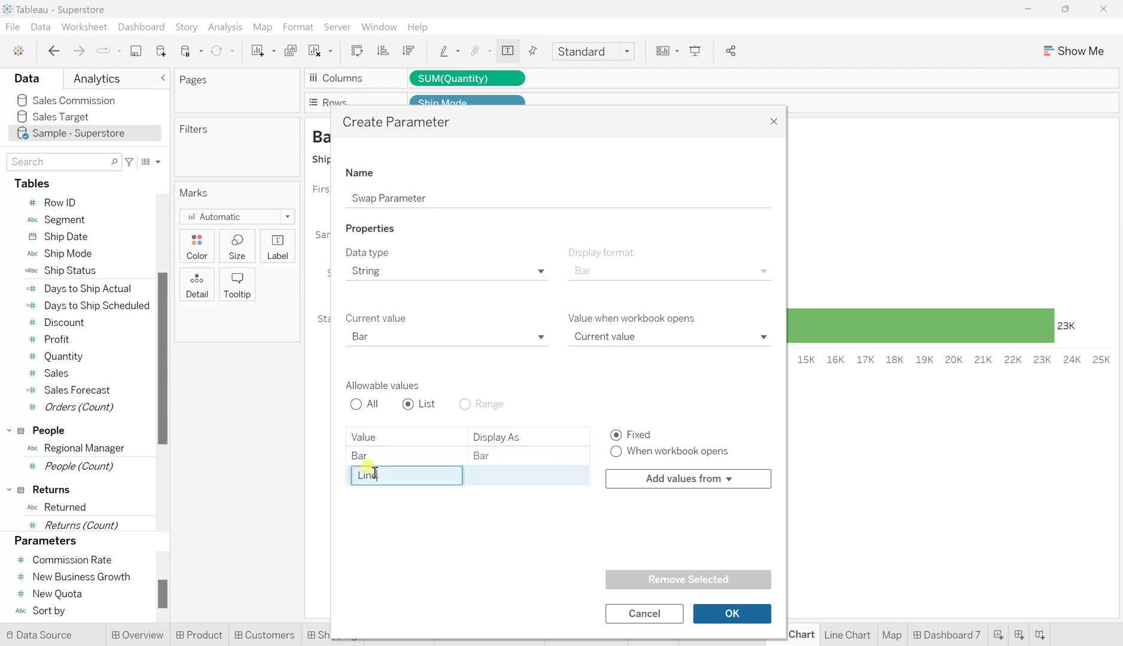
pyautogui.press('Return')
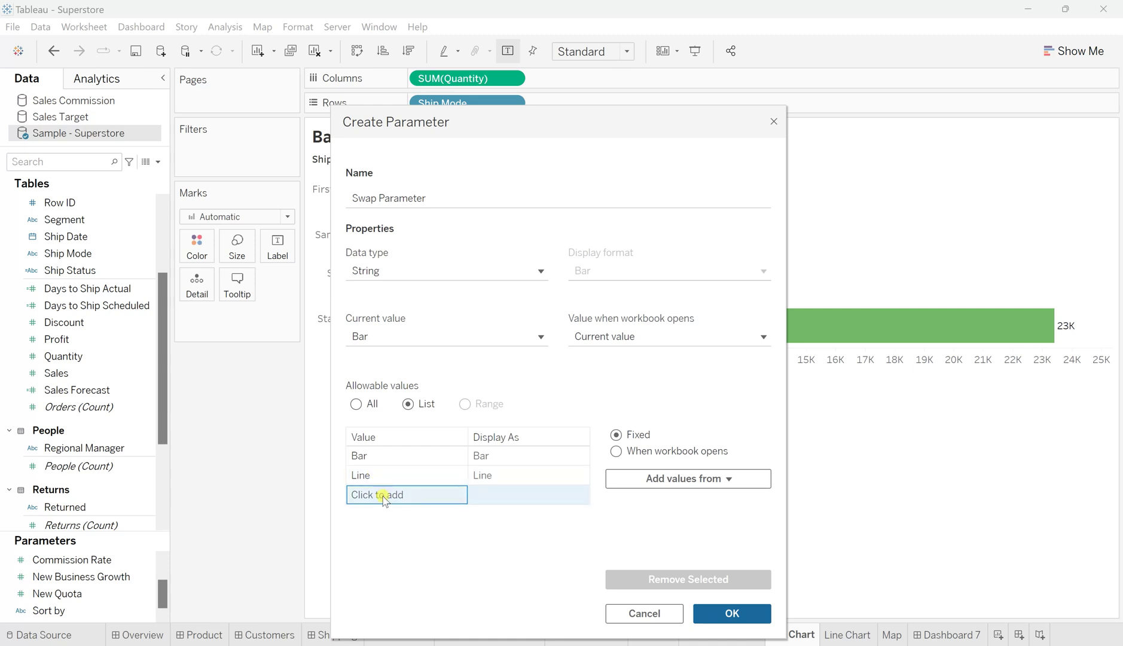
pyautogui.click(381, 495)
pyautogui.write('Map')
pyautogui.press('Return')
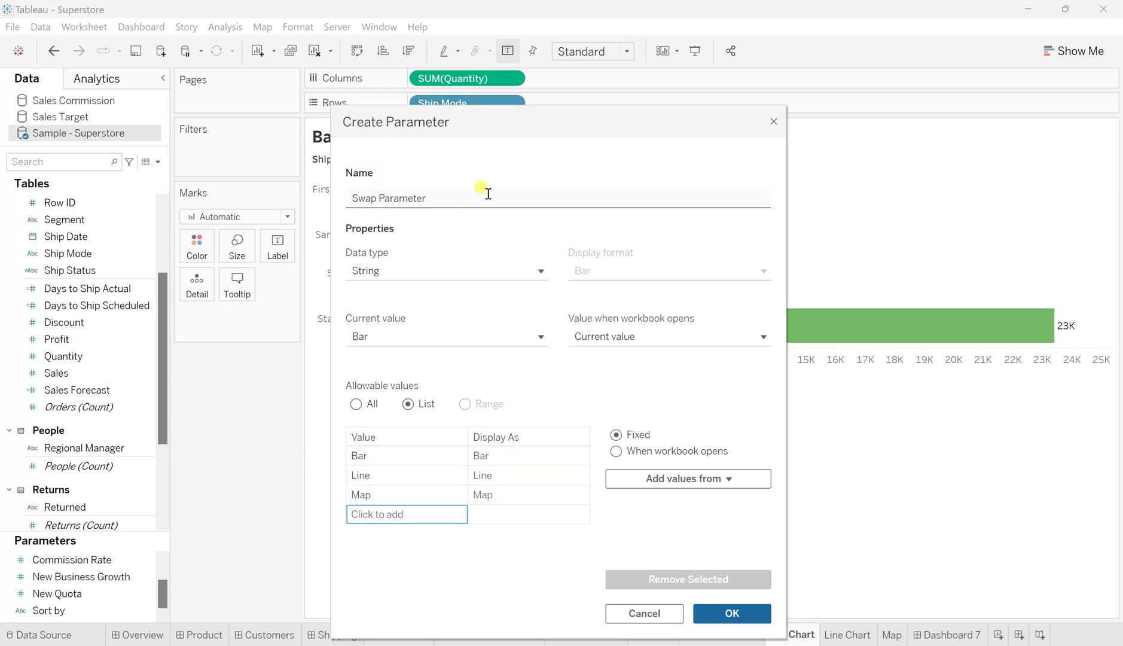
# Set the parameter's current value to Line and finish creating it
pyautogui.click(441, 337)
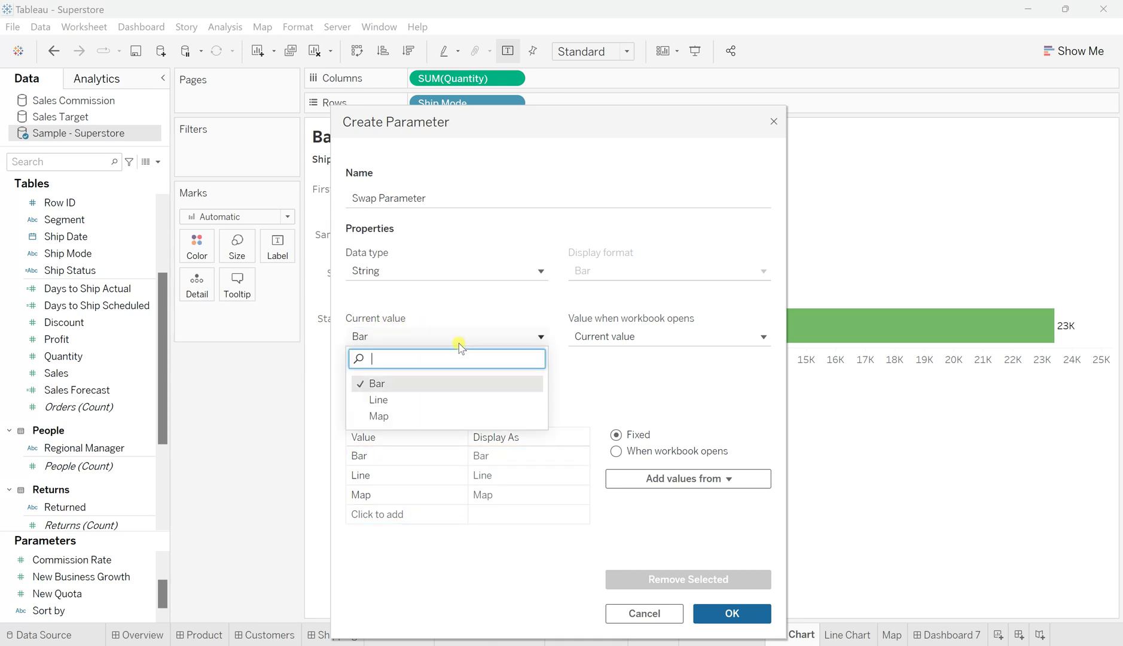
pyautogui.click(409, 401)
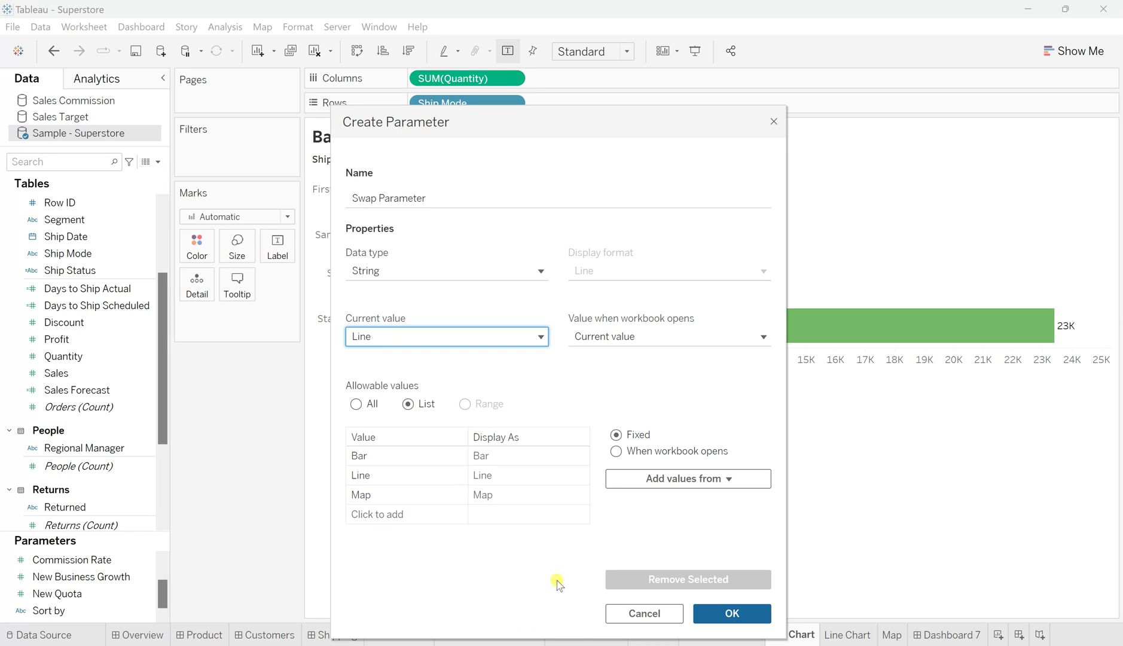
pyautogui.click(743, 614)
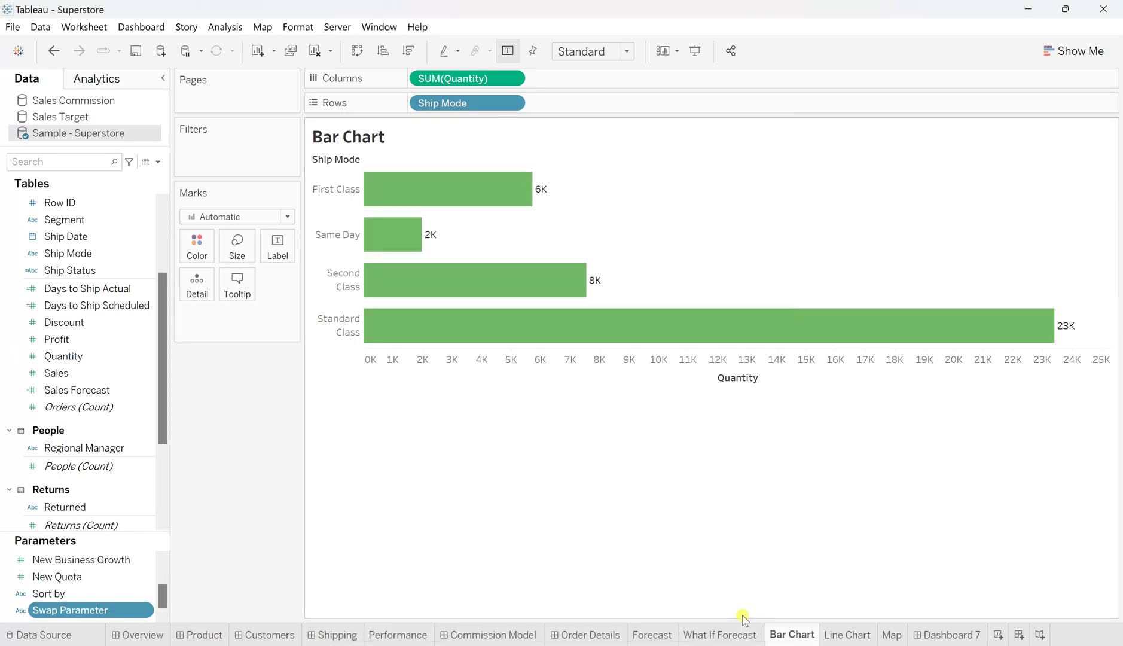
# Show the Swap Parameter control on the Bar Chart sheet and check its list of choices
pyautogui.click(146, 610)
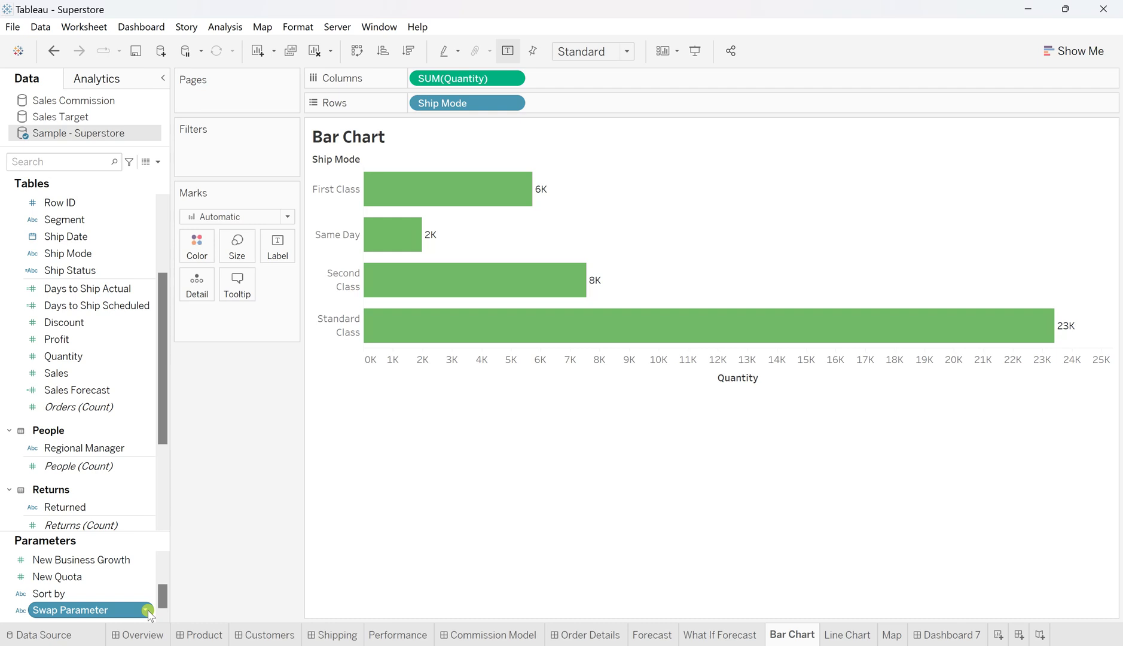
pyautogui.click(180, 381)
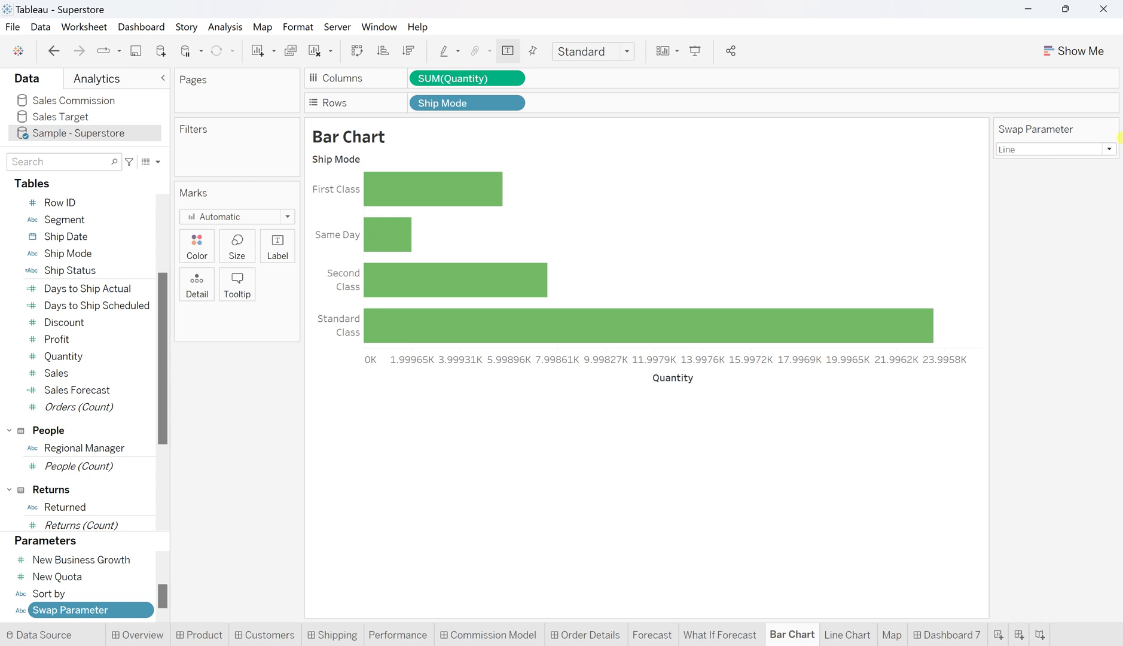
pyautogui.click(1057, 150)
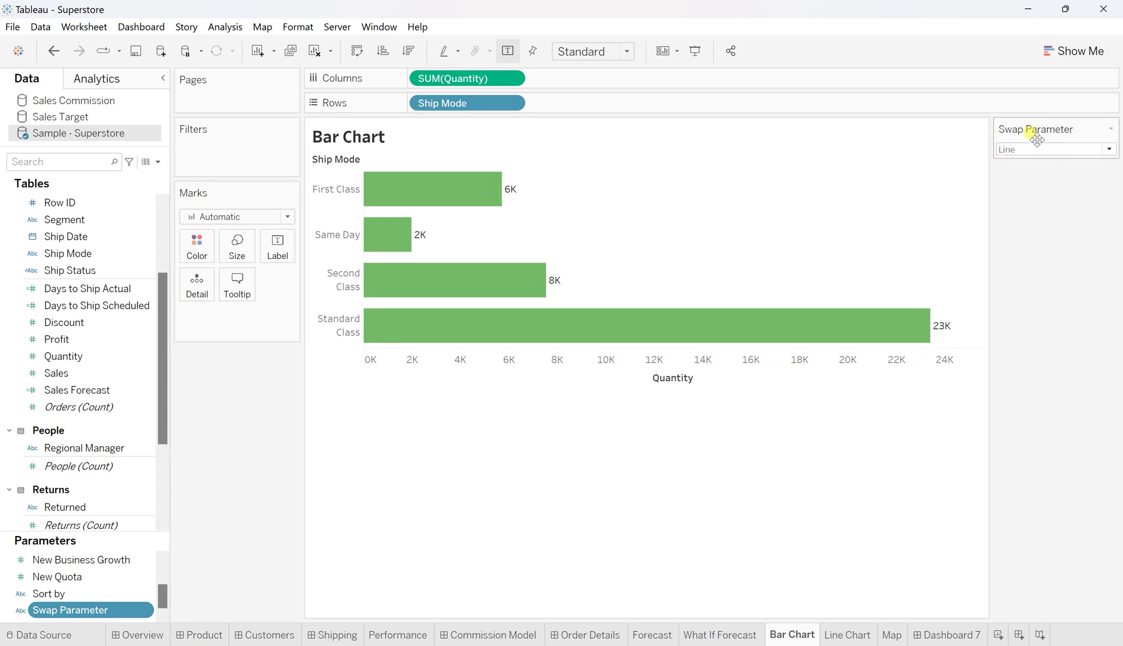
pyautogui.click(1018, 151)
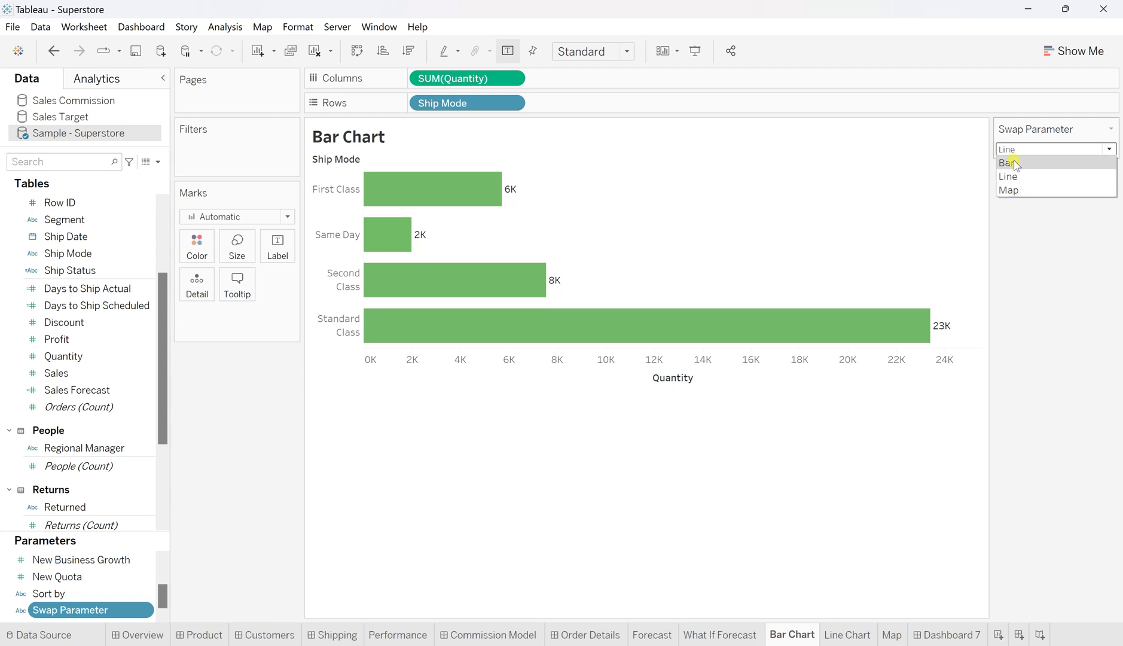
pyautogui.click(1040, 251)
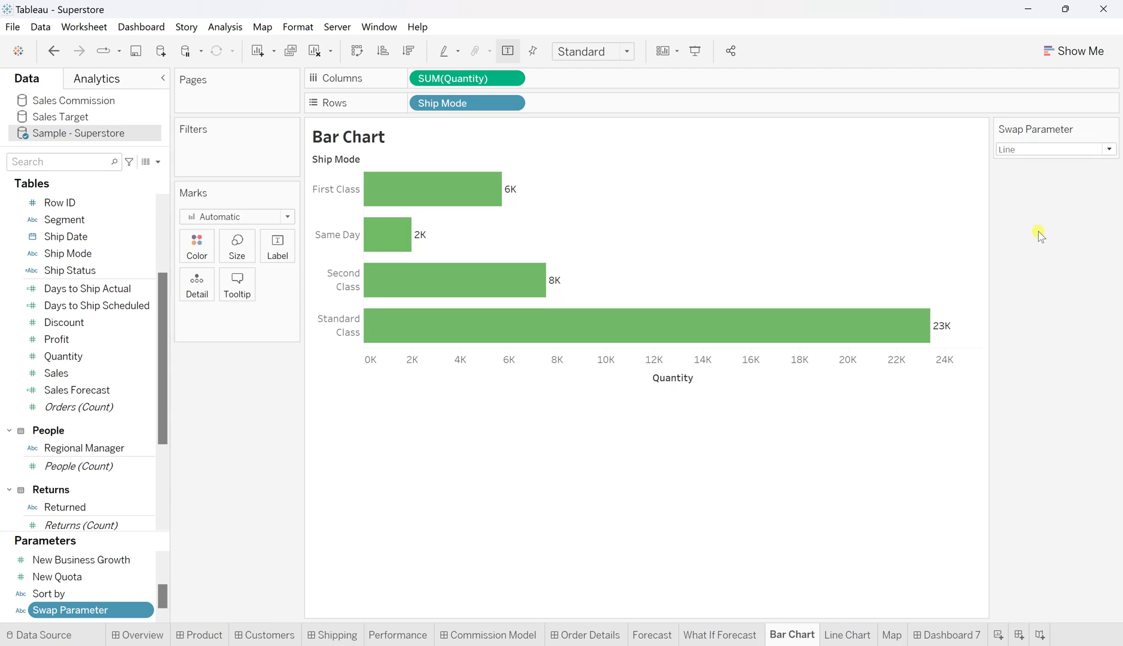
# Try out different Swap Parameter choices, including Map, and leave the control set to Bar
pyautogui.click(1055, 152)
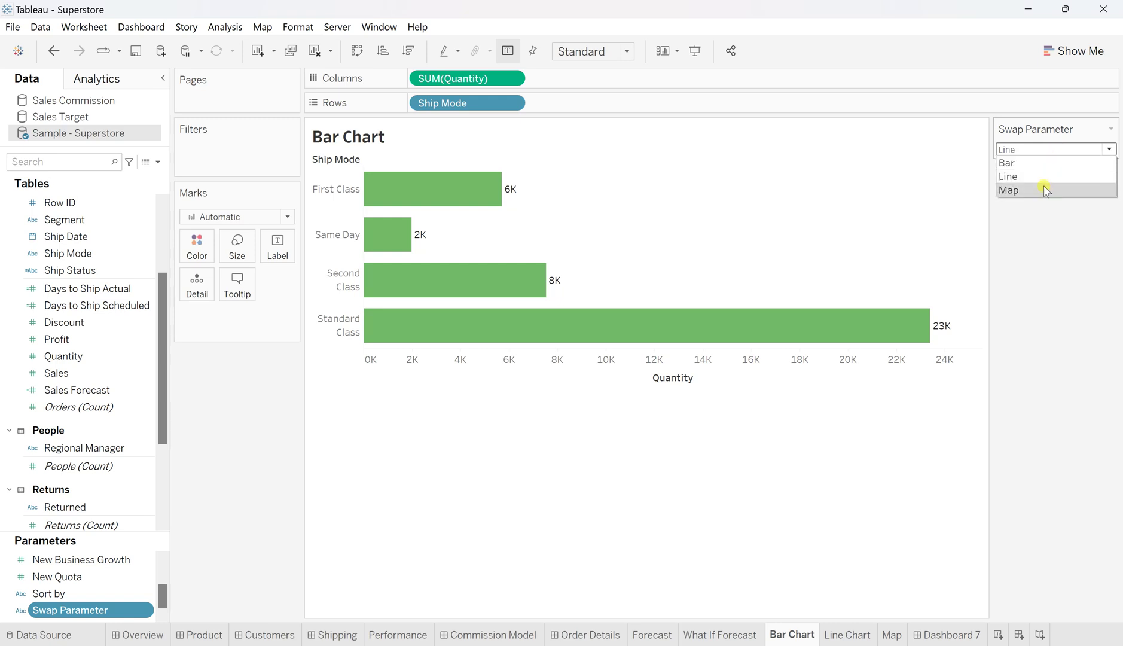
pyautogui.click(1040, 181)
pyautogui.click(1029, 153)
pyautogui.click(1025, 169)
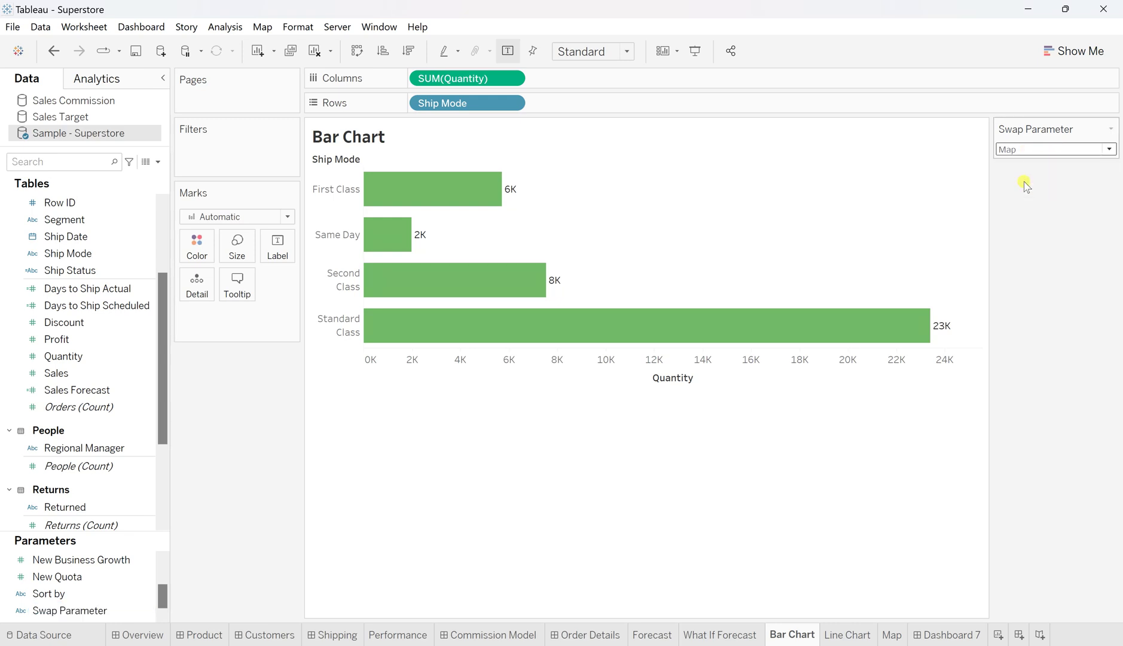
pyautogui.click(1035, 154)
pyautogui.click(1032, 160)
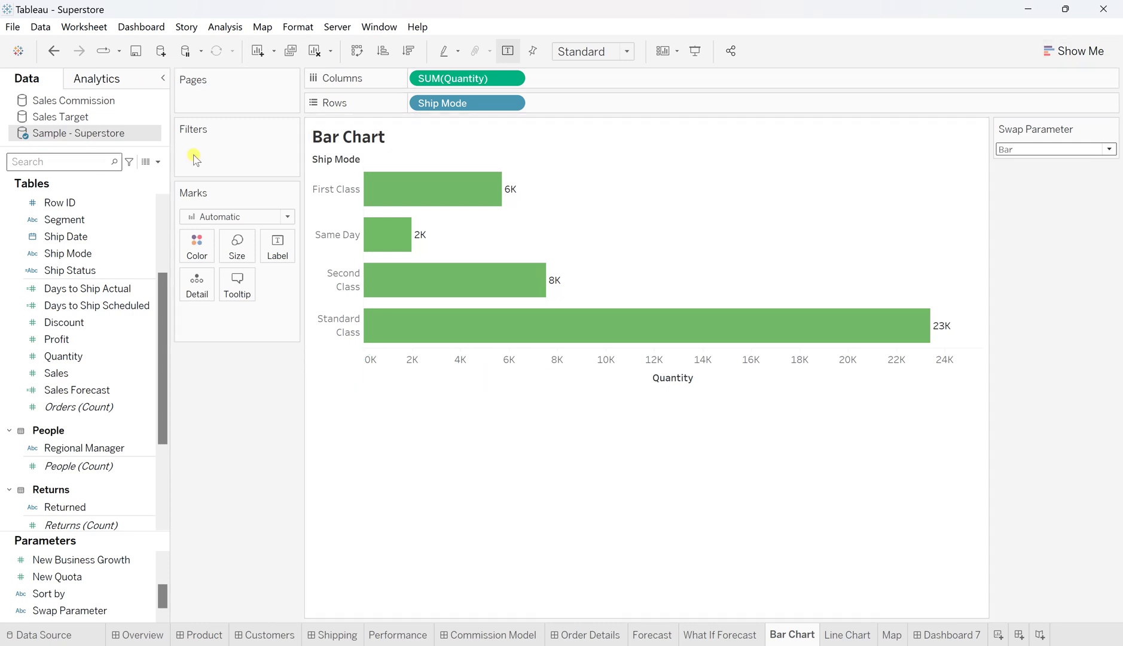
# Create a calculated field named Swap whose formula is [Swap Parameter]
pyautogui.click(158, 162)
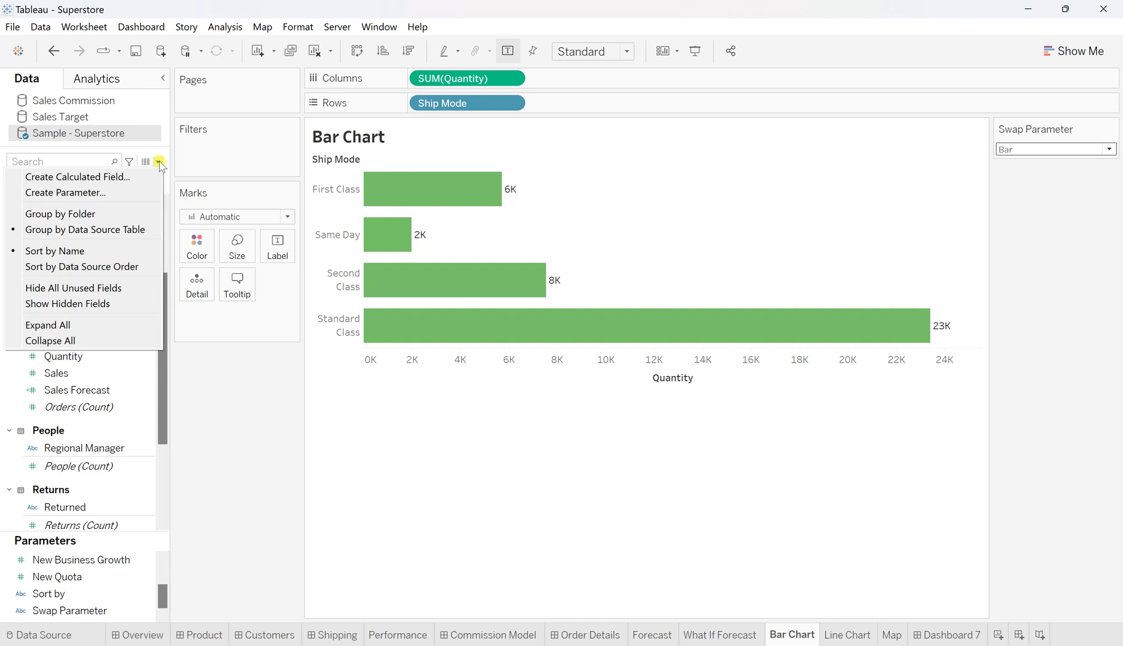
pyautogui.click(99, 177)
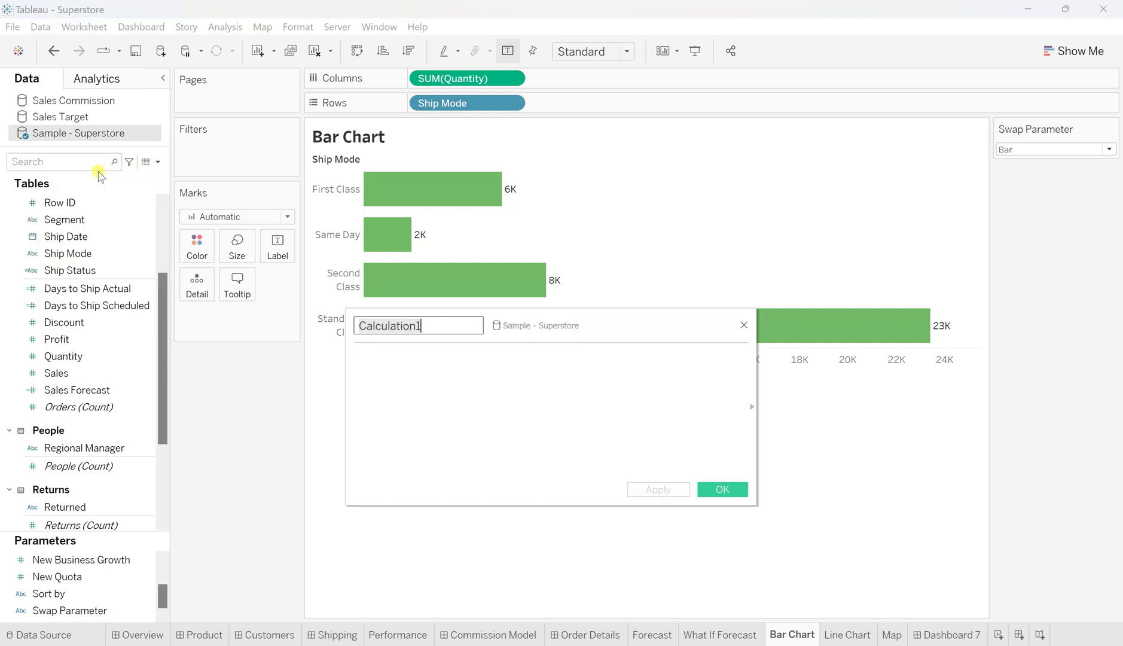
pyautogui.write('Swap')
pyautogui.click(435, 377)
pyautogui.moveTo(44, 610); pyautogui.dragTo(399, 375)
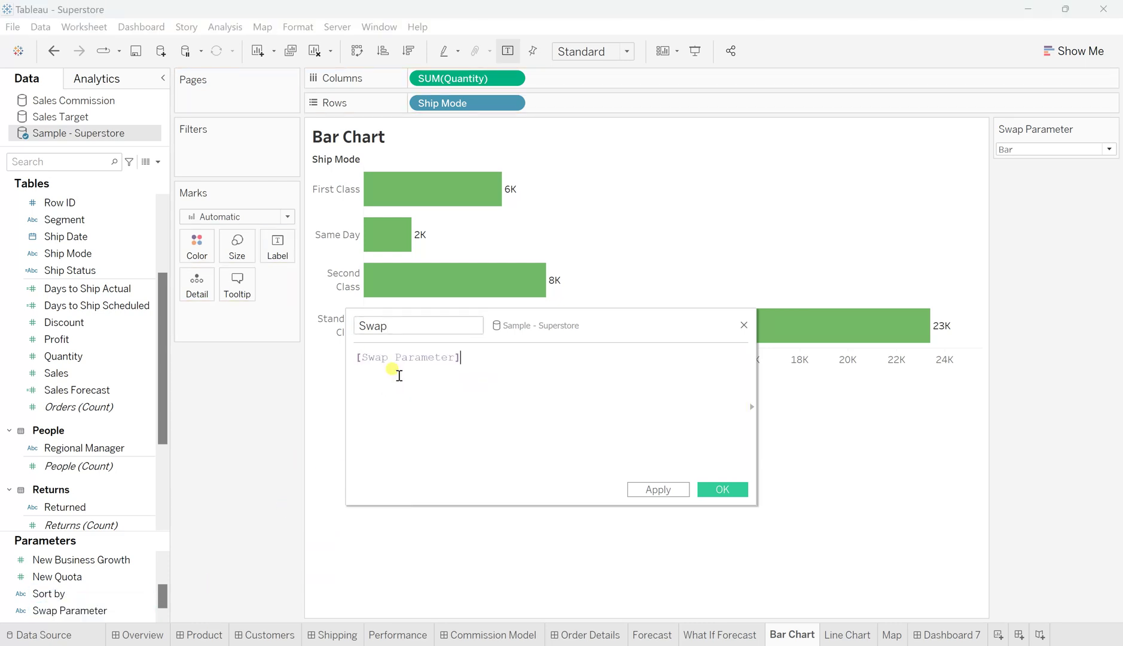
pyautogui.click(658, 489)
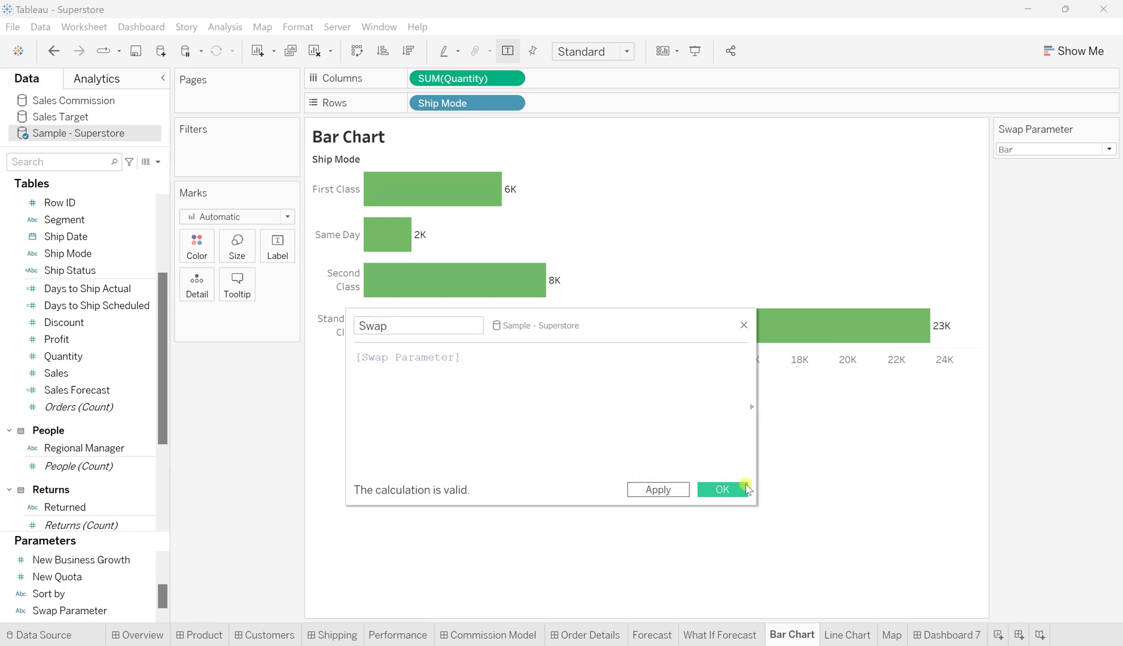
pyautogui.click(723, 489)
# Filter the Bar Chart sheet by the Swap field, using a custom value list that contains Bar
pyautogui.click(37, 516)
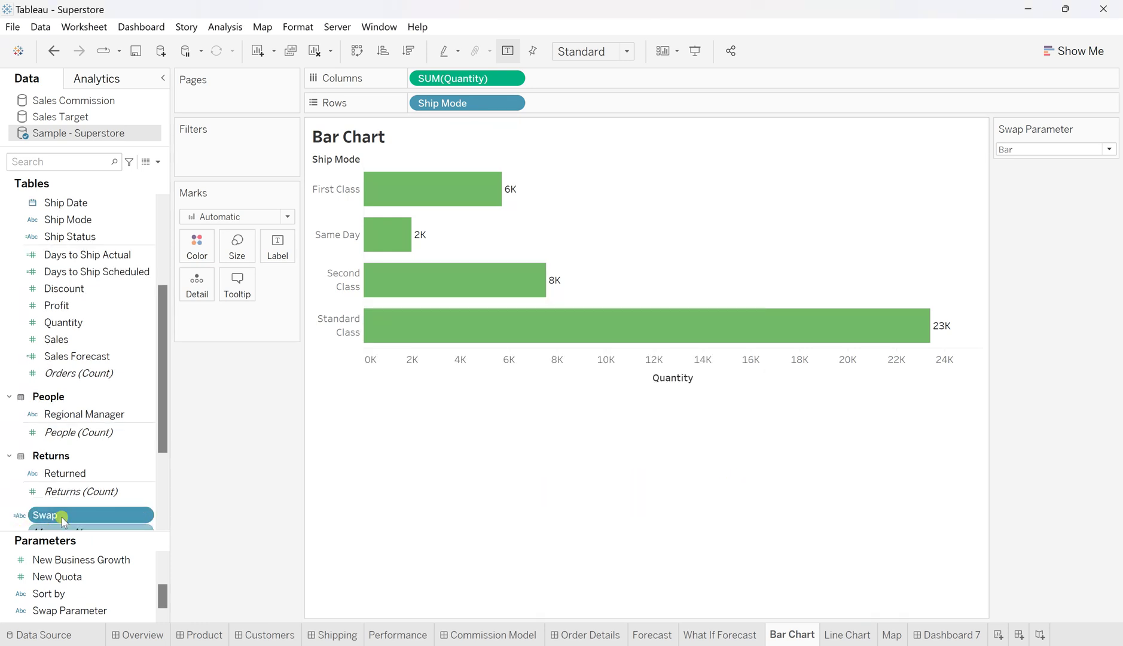
pyautogui.moveTo(41, 518); pyautogui.dragTo(51, 517)
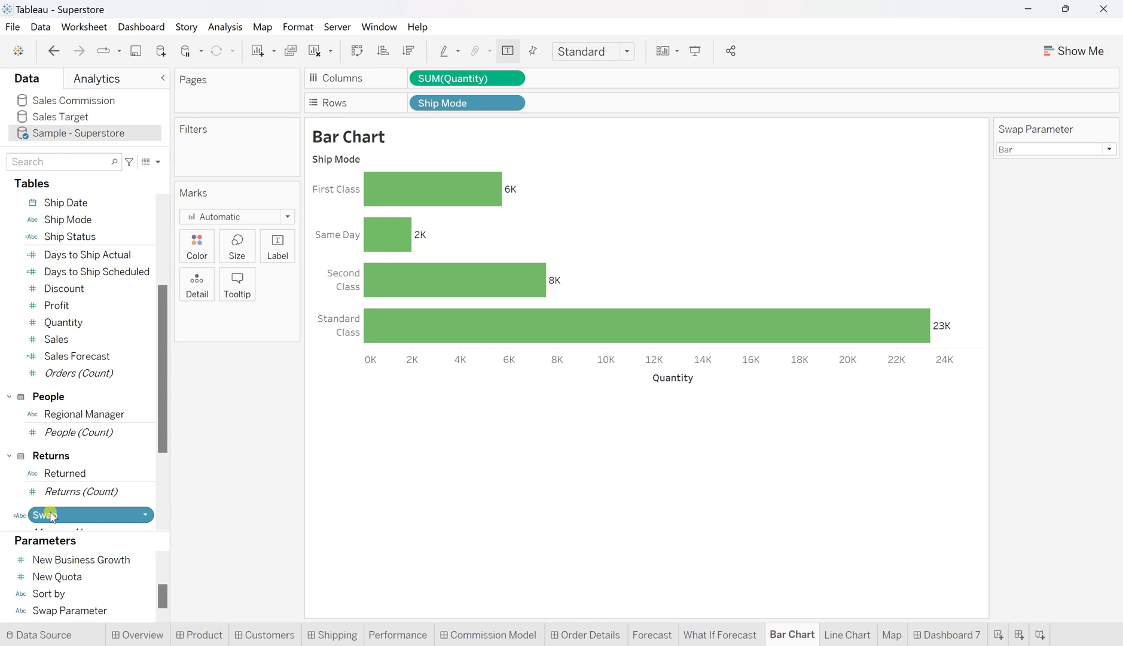
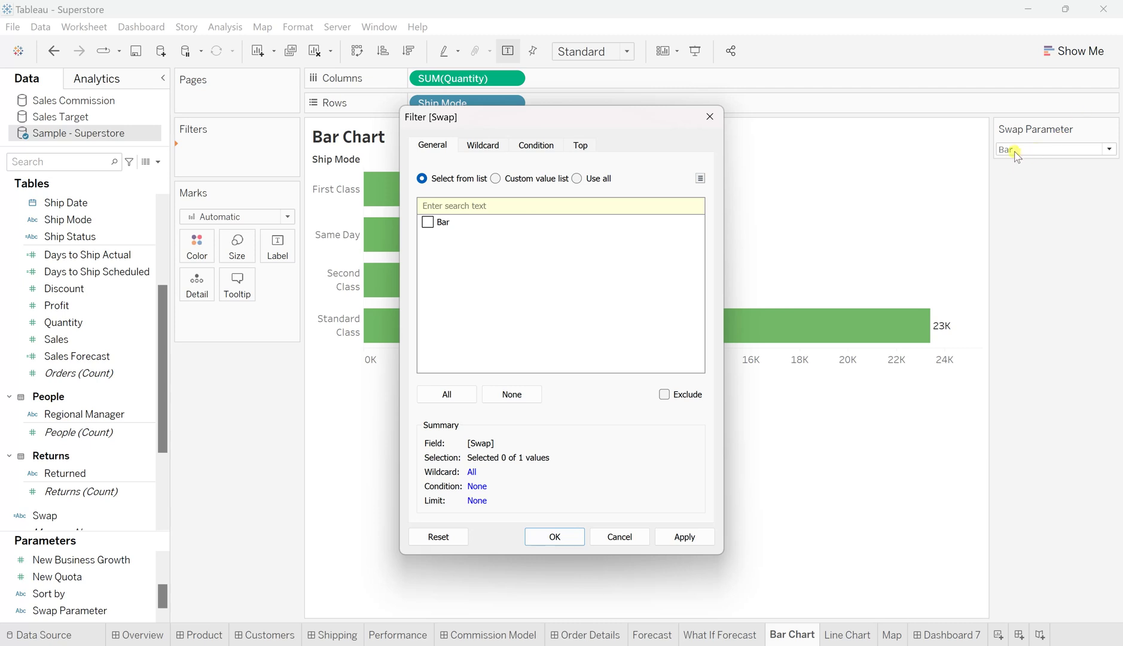
pyautogui.click(496, 177)
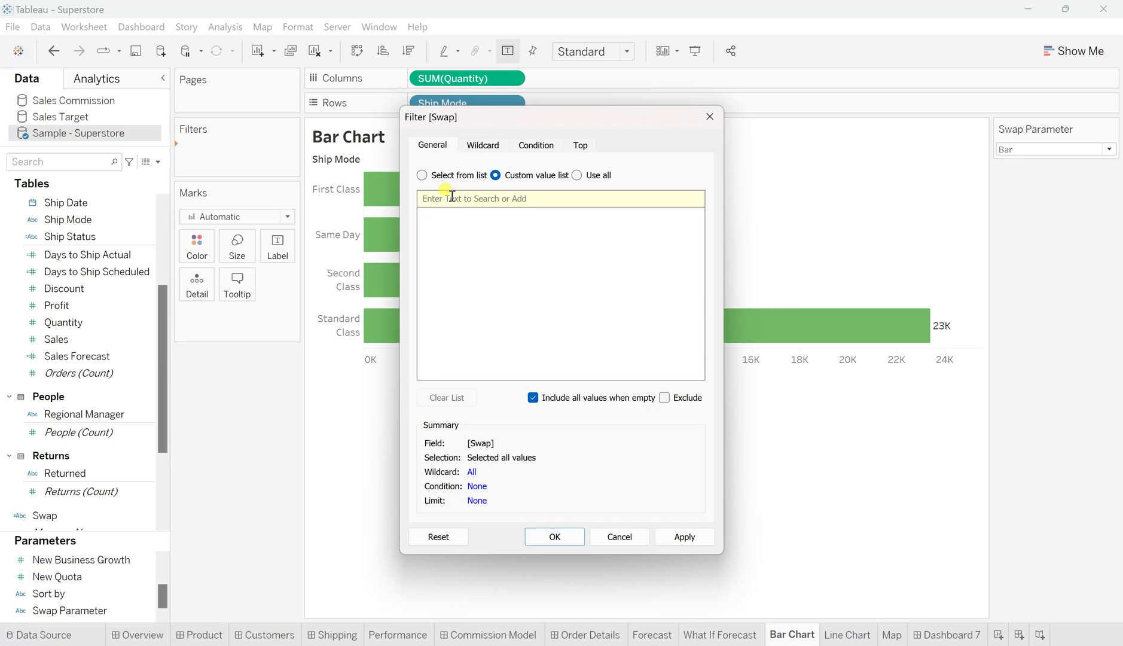
pyautogui.write('Bar')
pyautogui.click(687, 199)
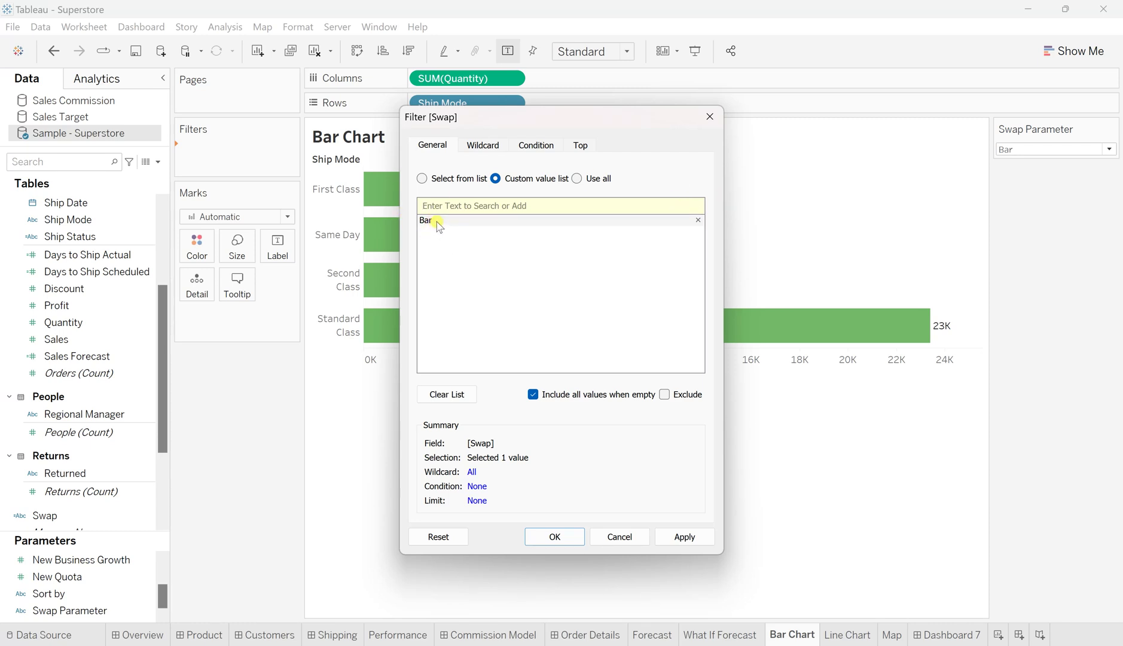
pyautogui.click(683, 536)
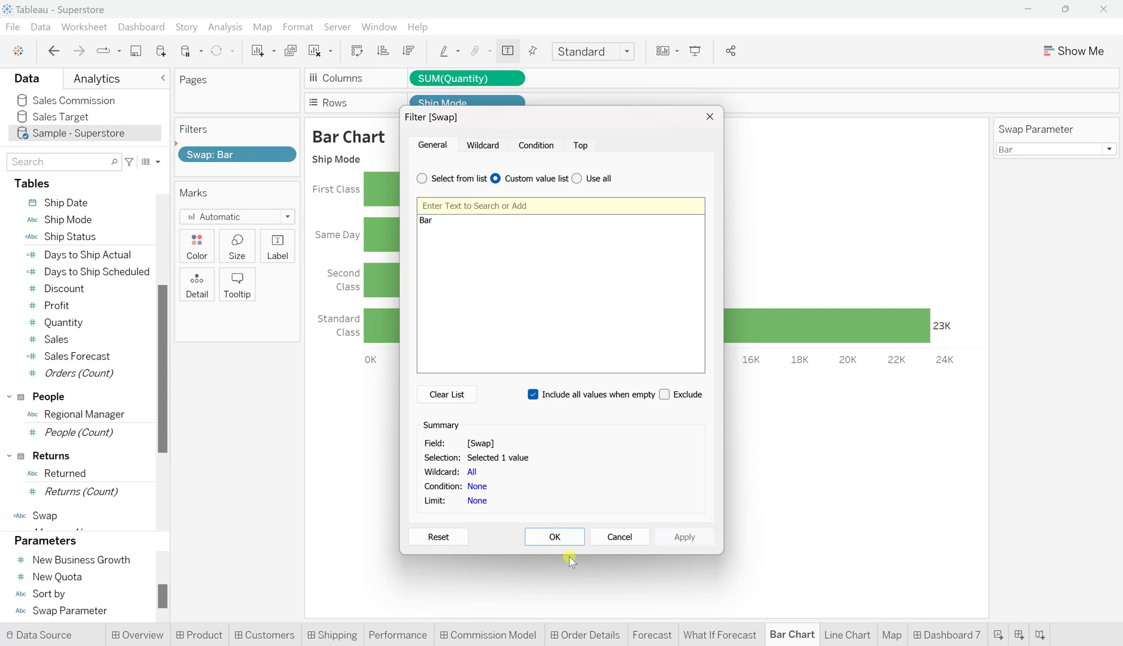
pyautogui.click(555, 535)
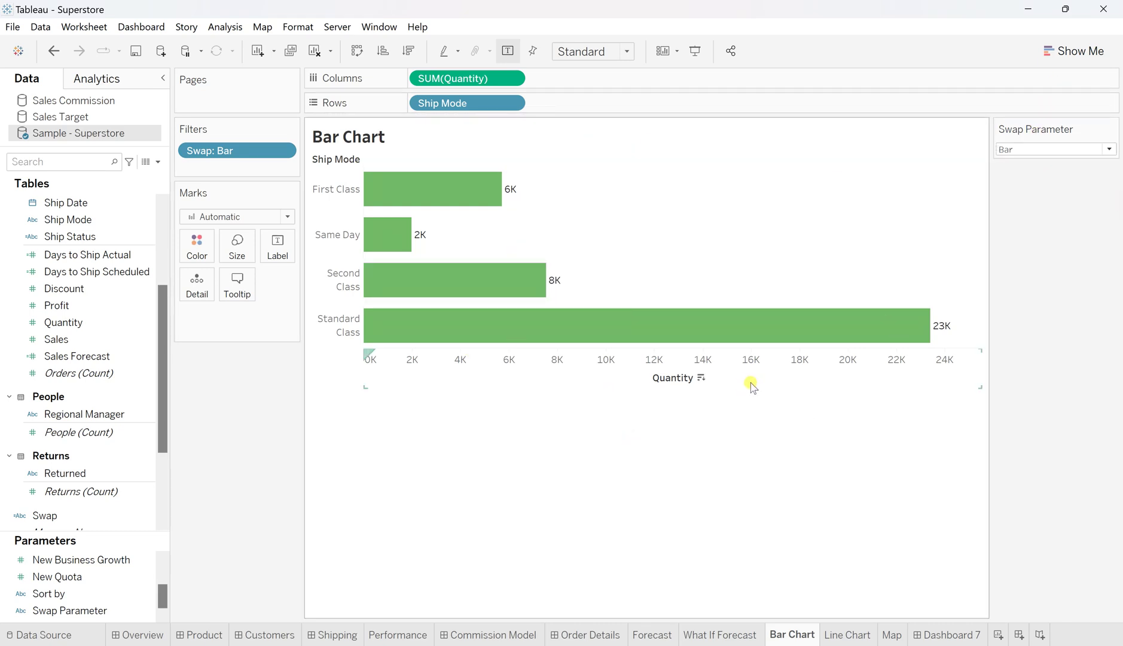
# Test the Bar Chart sheet's filter by switching the Swap Parameter to Line and back to Bar
pyautogui.click(1012, 152)
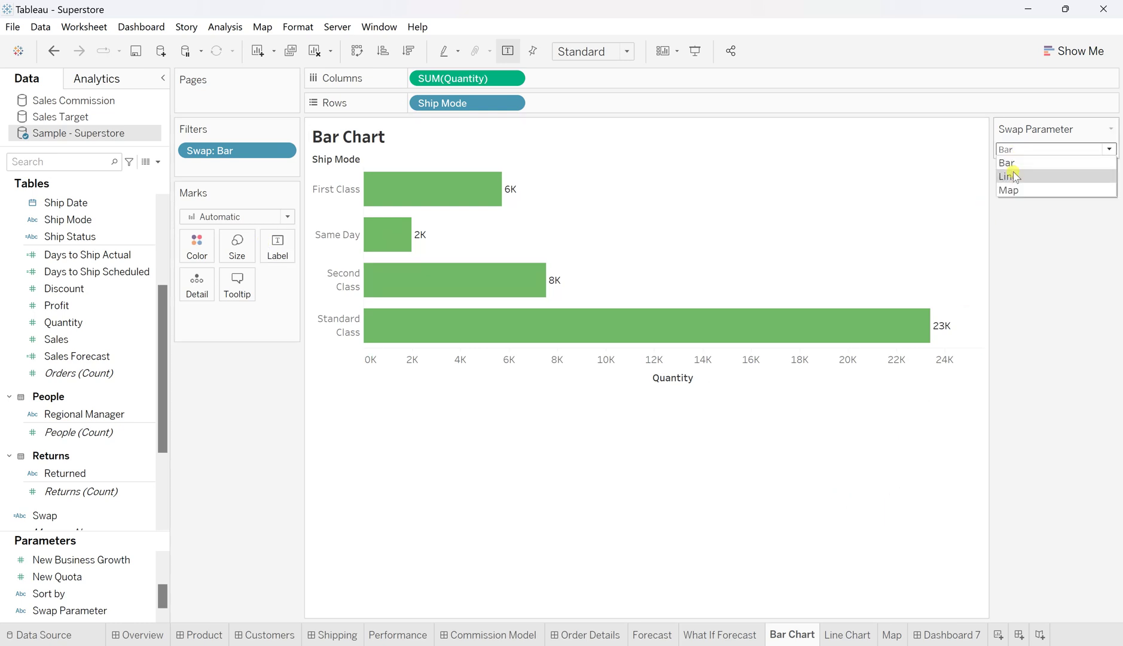
pyautogui.click(1014, 175)
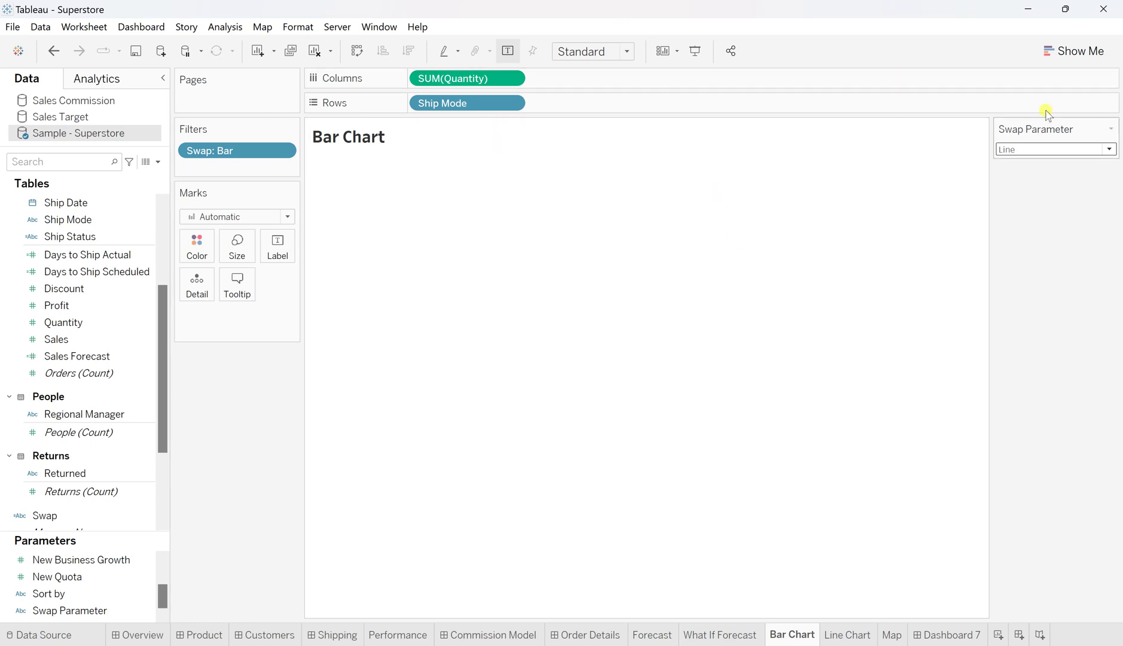
pyautogui.click(1027, 152)
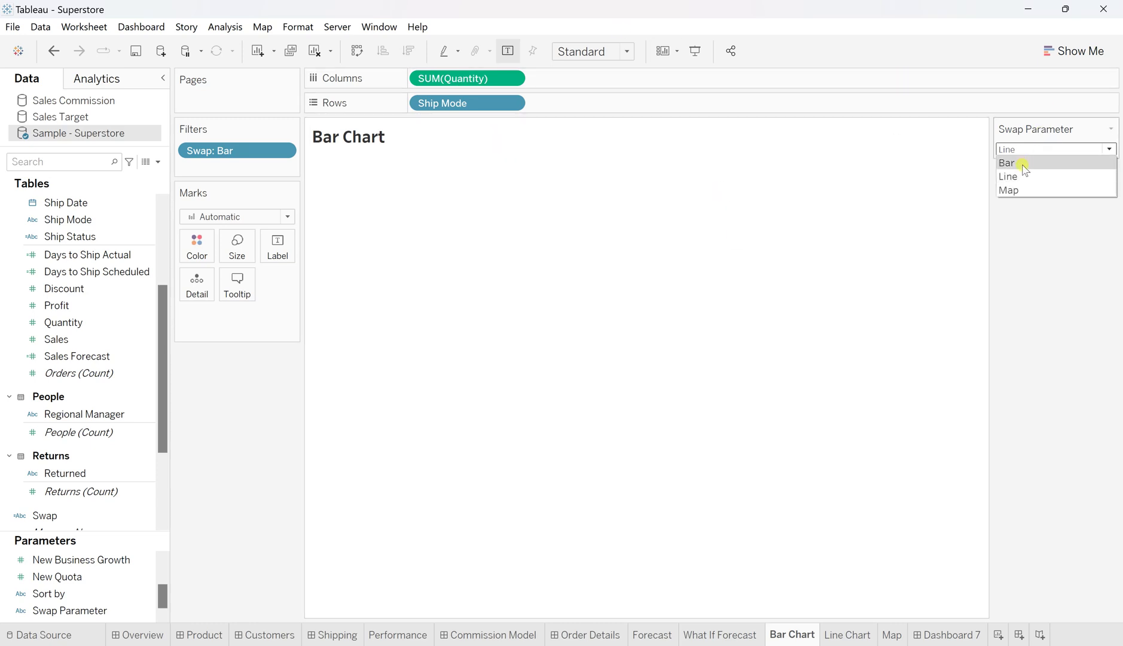
pyautogui.click(1011, 163)
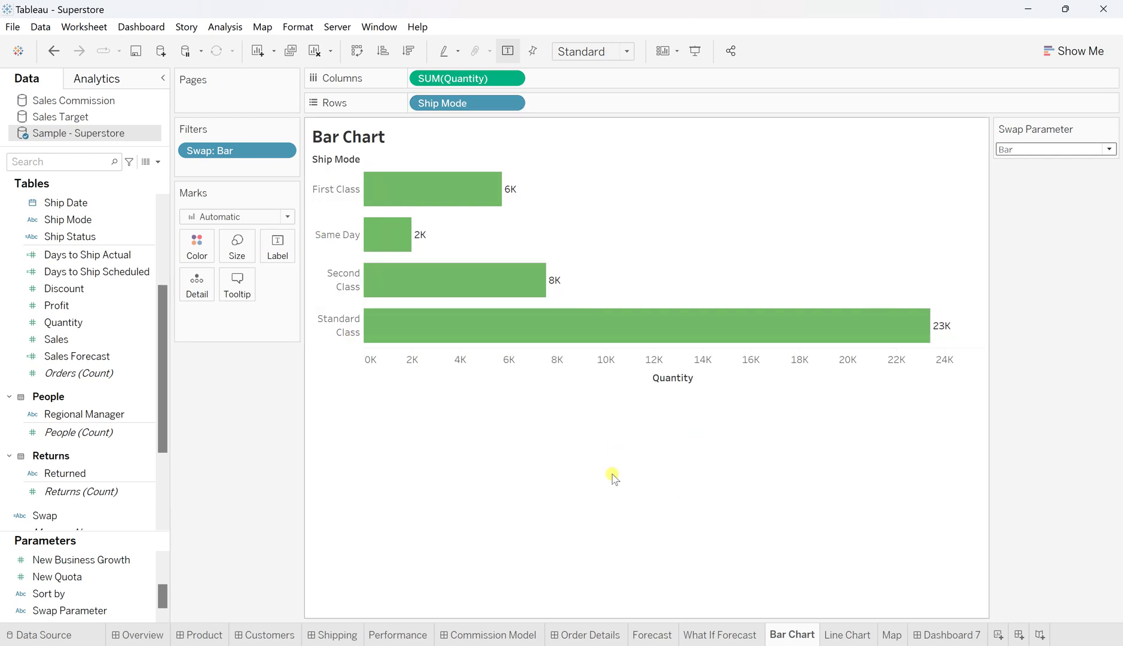
# Show the Swap Parameter control on the Line Chart sheet and set it to Line
pyautogui.click(848, 636)
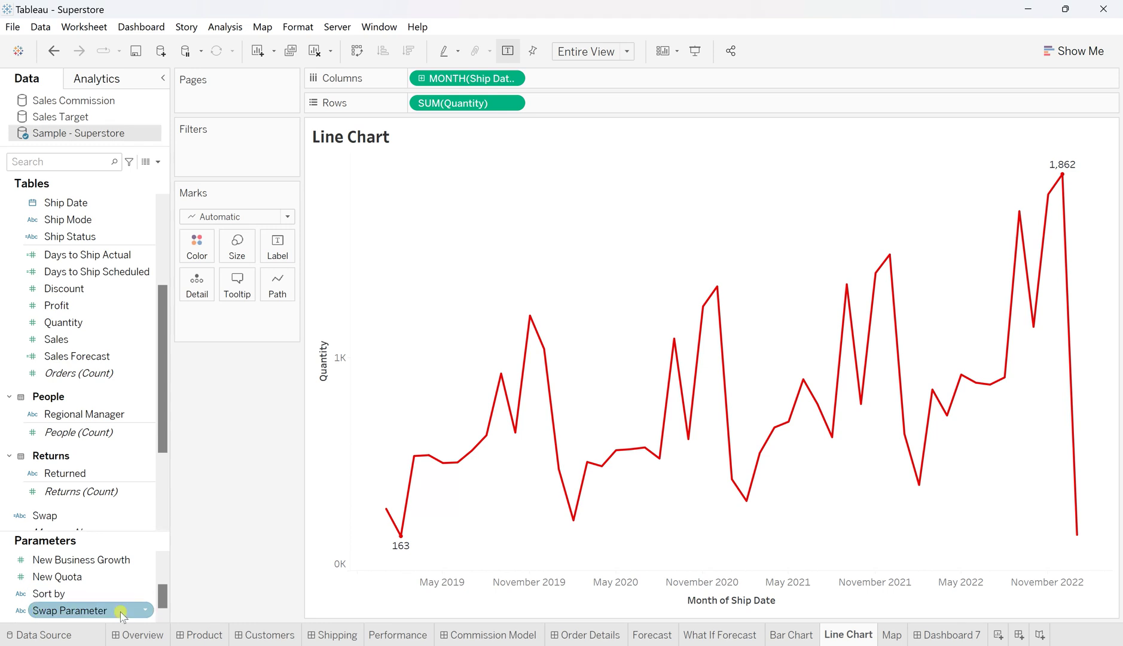
pyautogui.click(146, 611)
pyautogui.rightClick(146, 612)
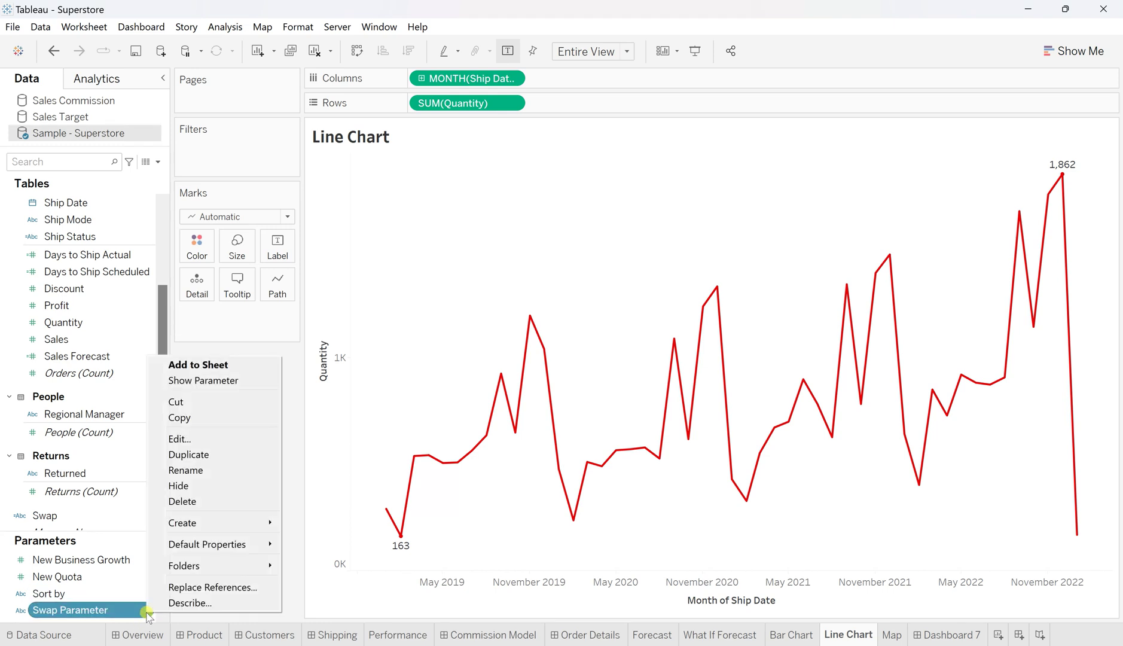
pyautogui.click(200, 380)
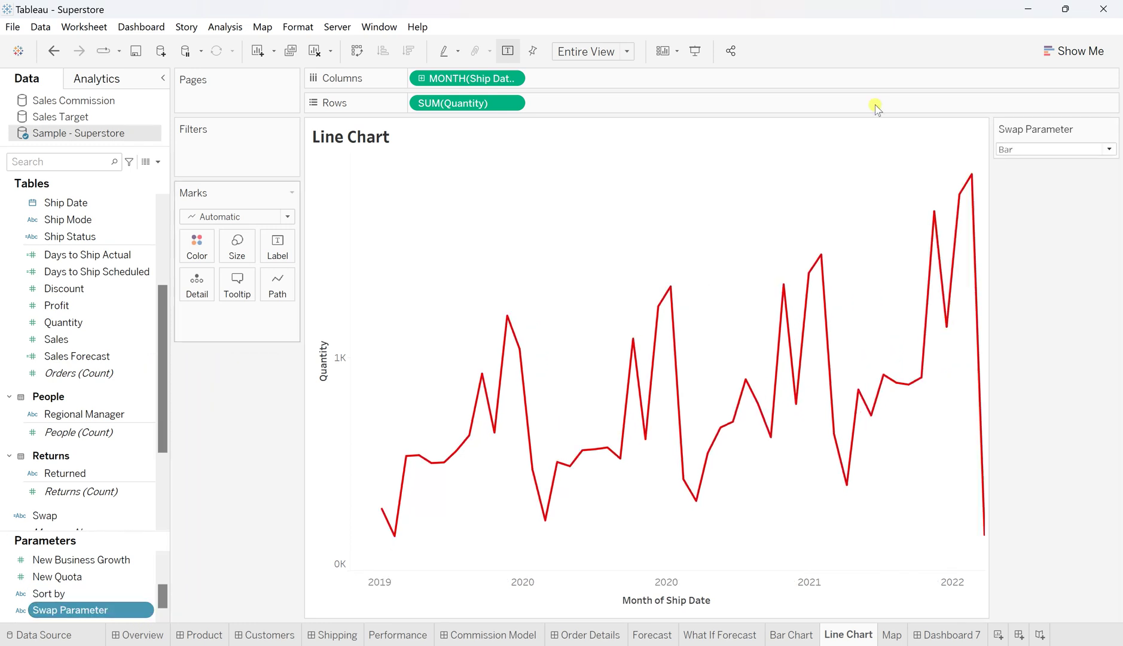
pyautogui.click(786, 628)
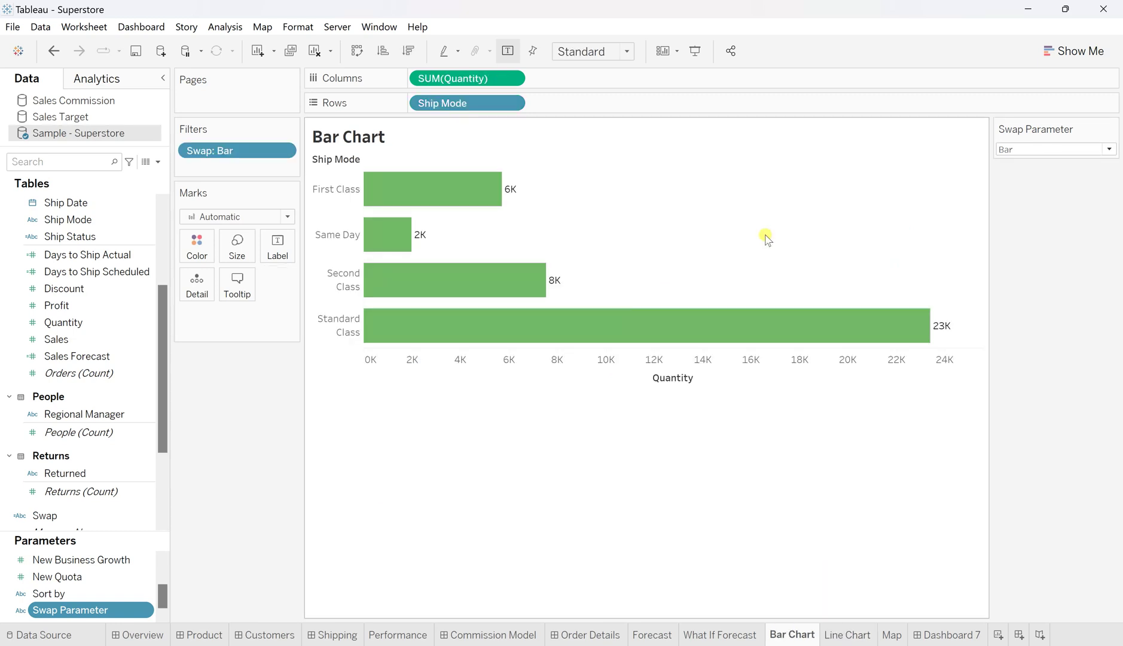
pyautogui.click(845, 638)
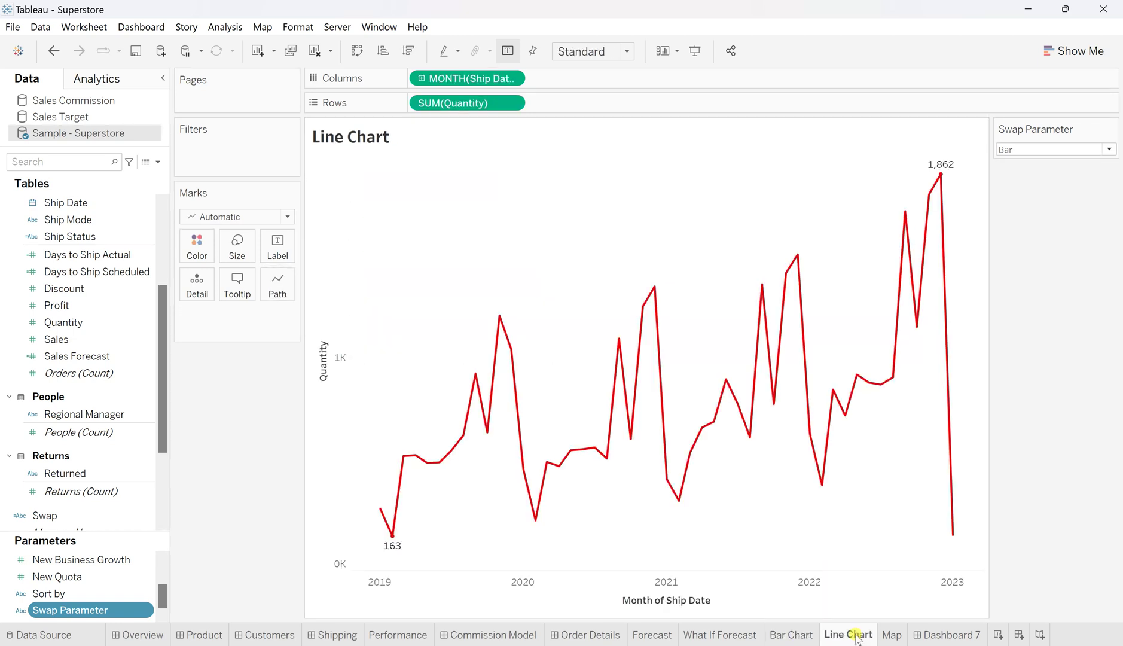
pyautogui.click(1024, 151)
pyautogui.click(1024, 174)
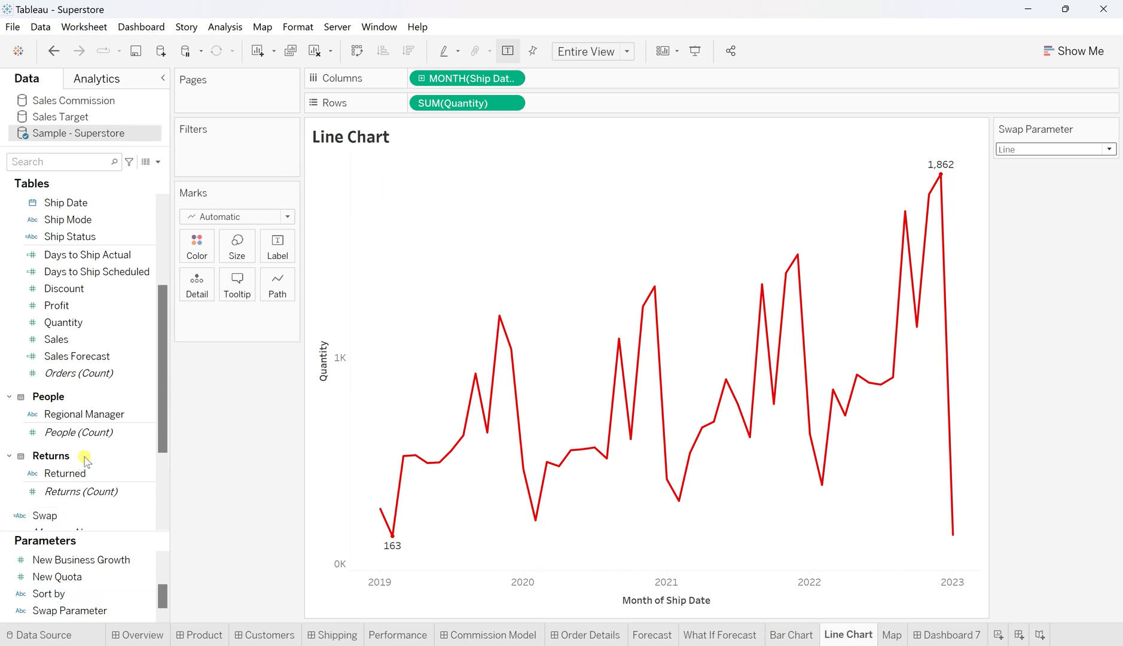
# Filter the Line Chart sheet by the Swap field, using a custom value list that contains Line
pyautogui.click(45, 520)
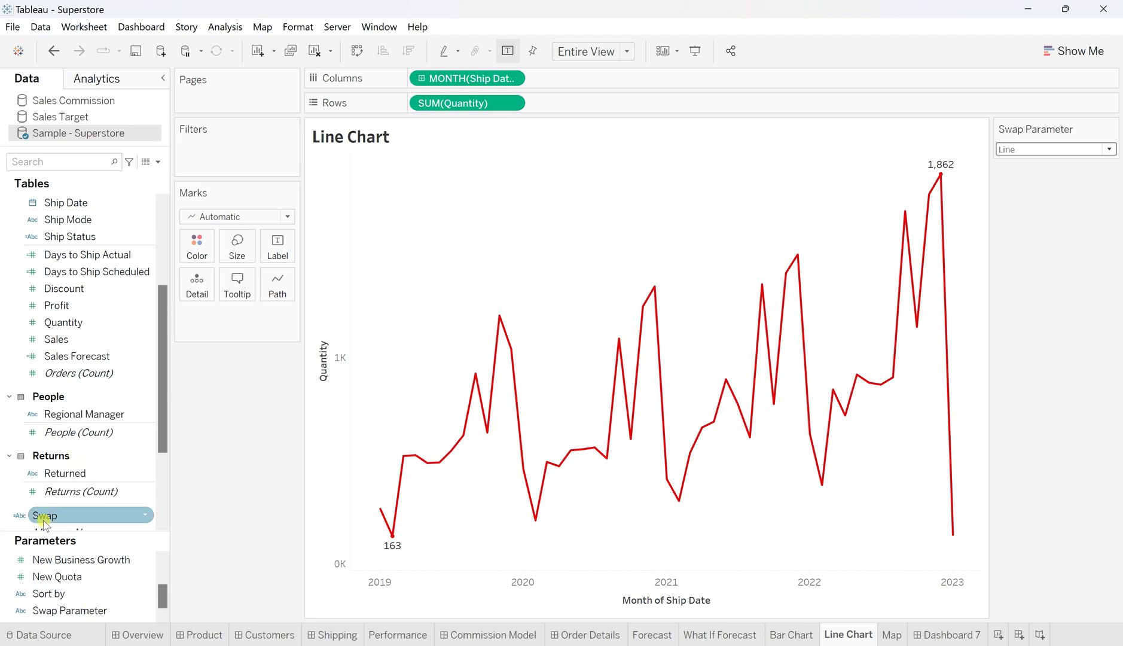
pyautogui.moveTo(44, 523); pyautogui.dragTo(199, 160)
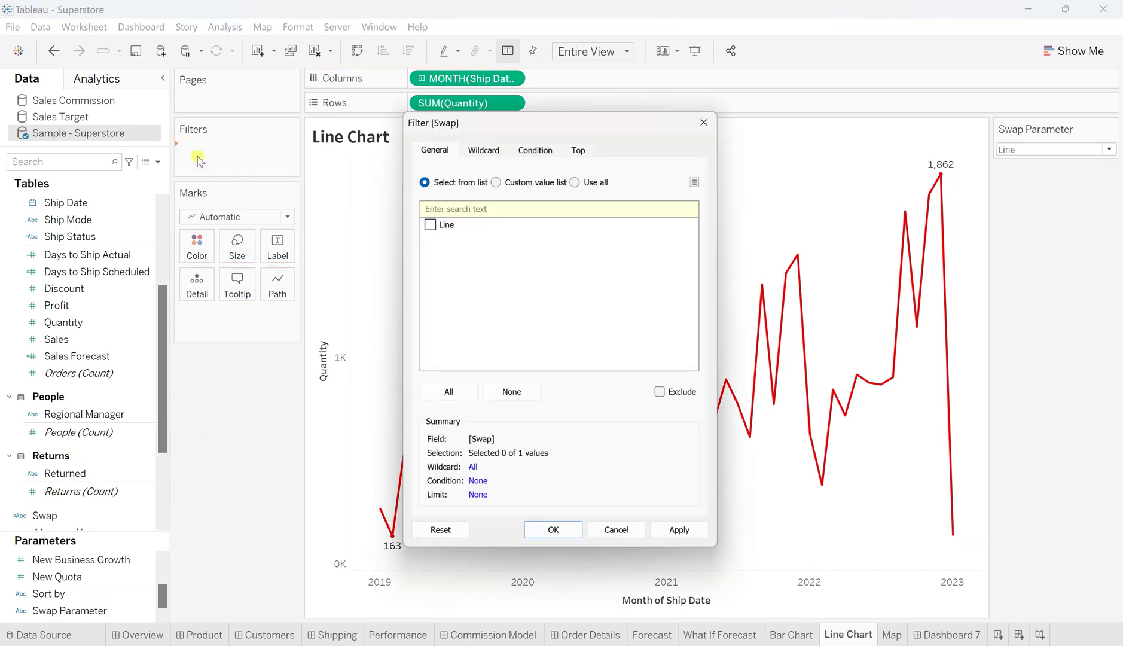
pyautogui.click(496, 182)
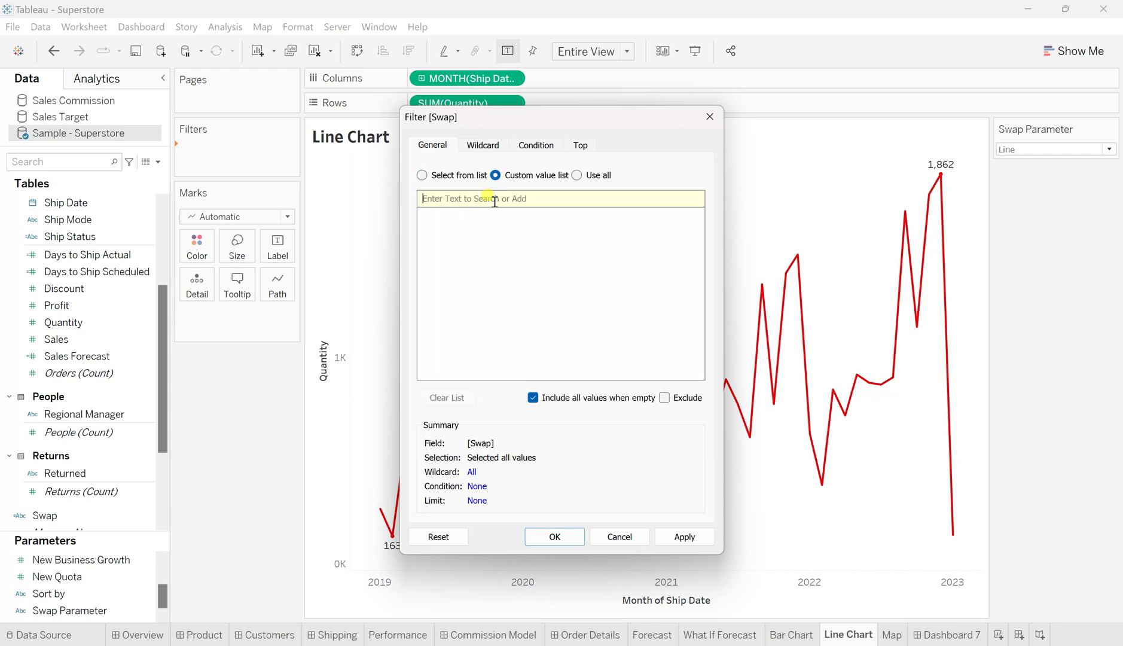
pyautogui.write('Line')
pyautogui.click(688, 199)
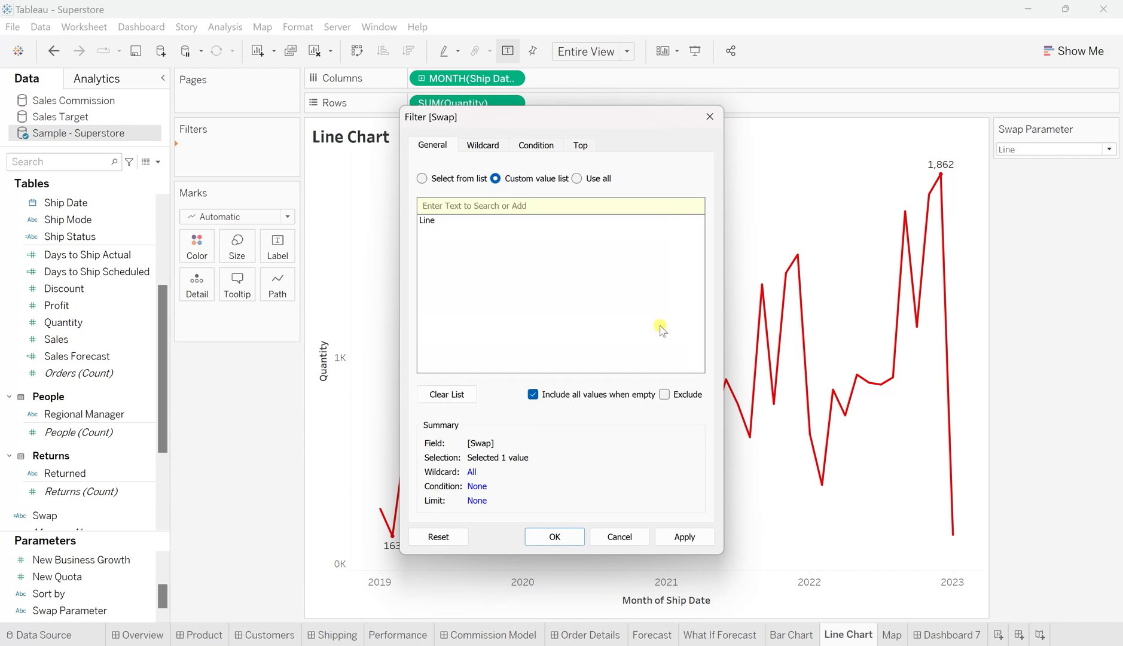
pyautogui.click(688, 538)
pyautogui.click(565, 537)
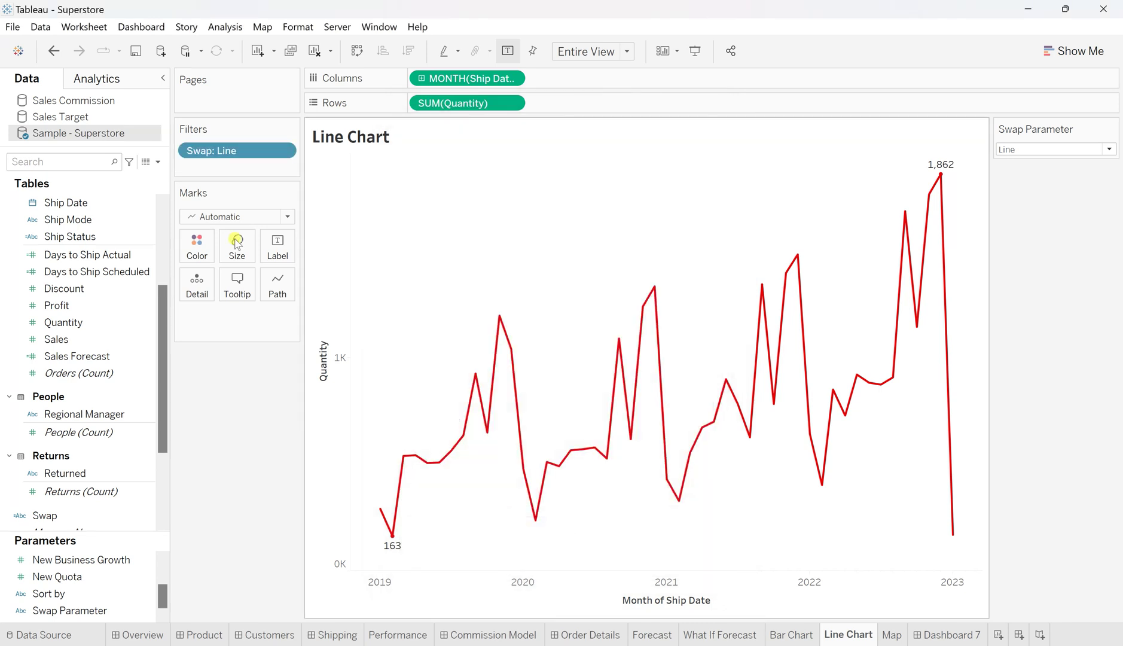
# Test the Line Chart sheet's filter by switching the Swap Parameter to Map and back to Line
pyautogui.click(1029, 150)
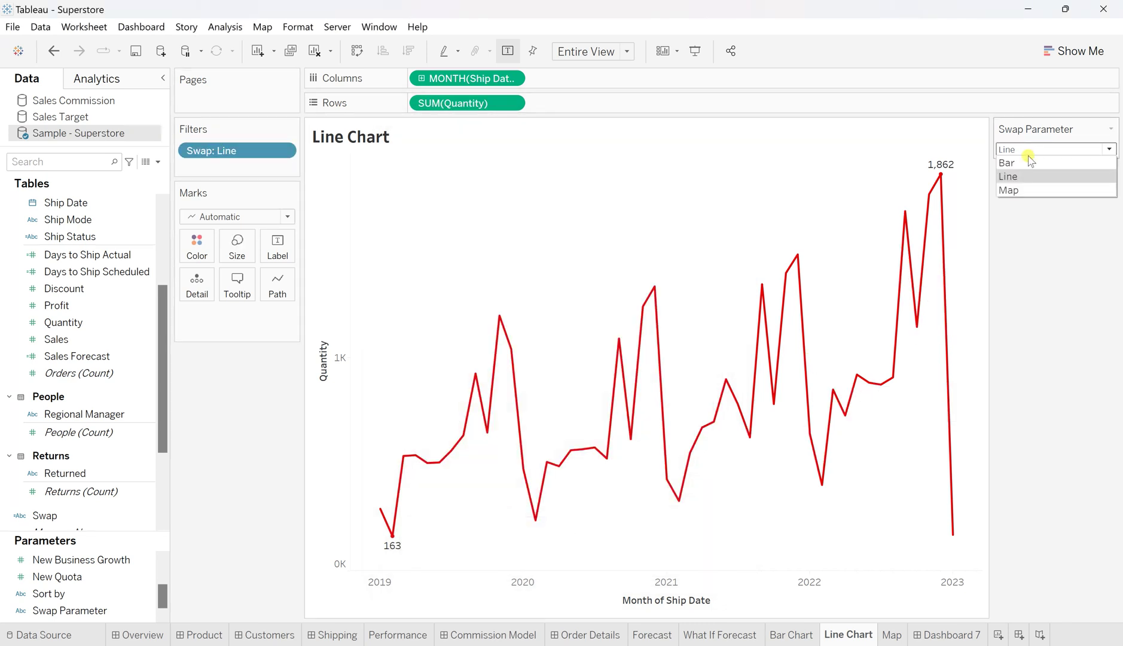
pyautogui.click(1011, 190)
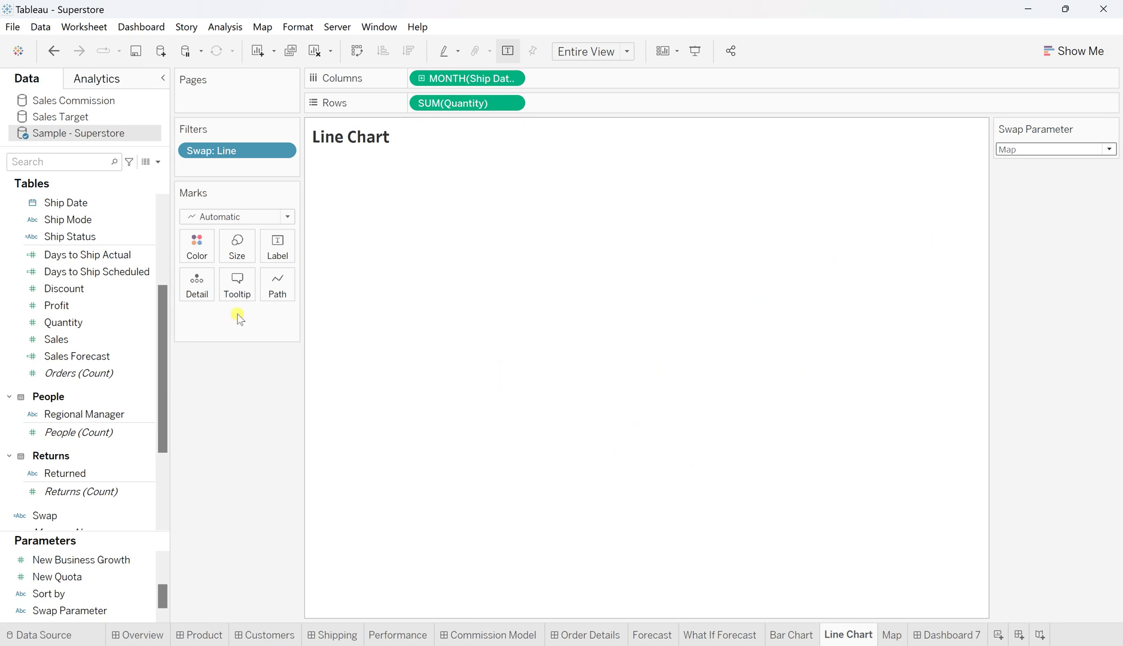
pyautogui.click(1033, 151)
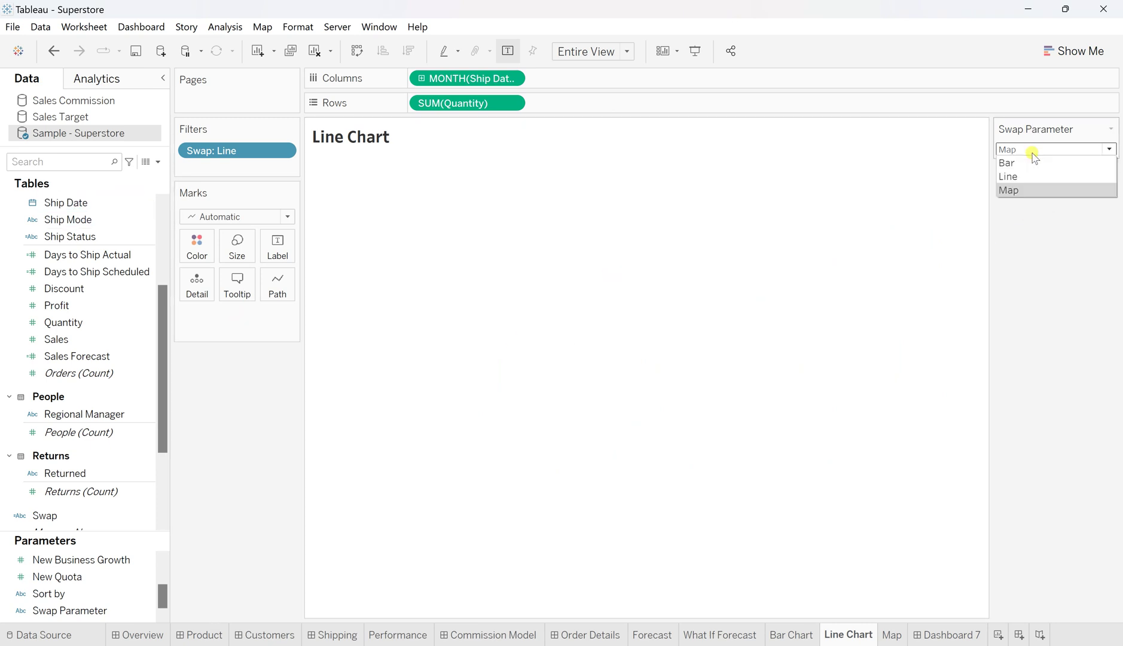
pyautogui.click(1030, 176)
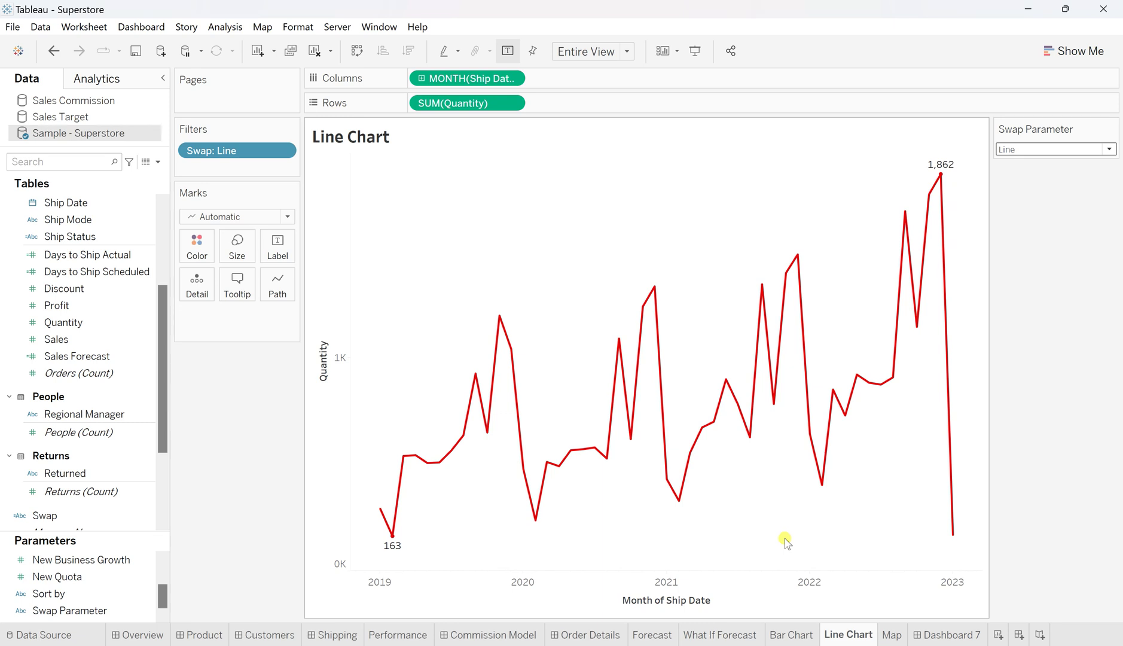
# Show the Swap Parameter control on the Map sheet
pyautogui.click(891, 635)
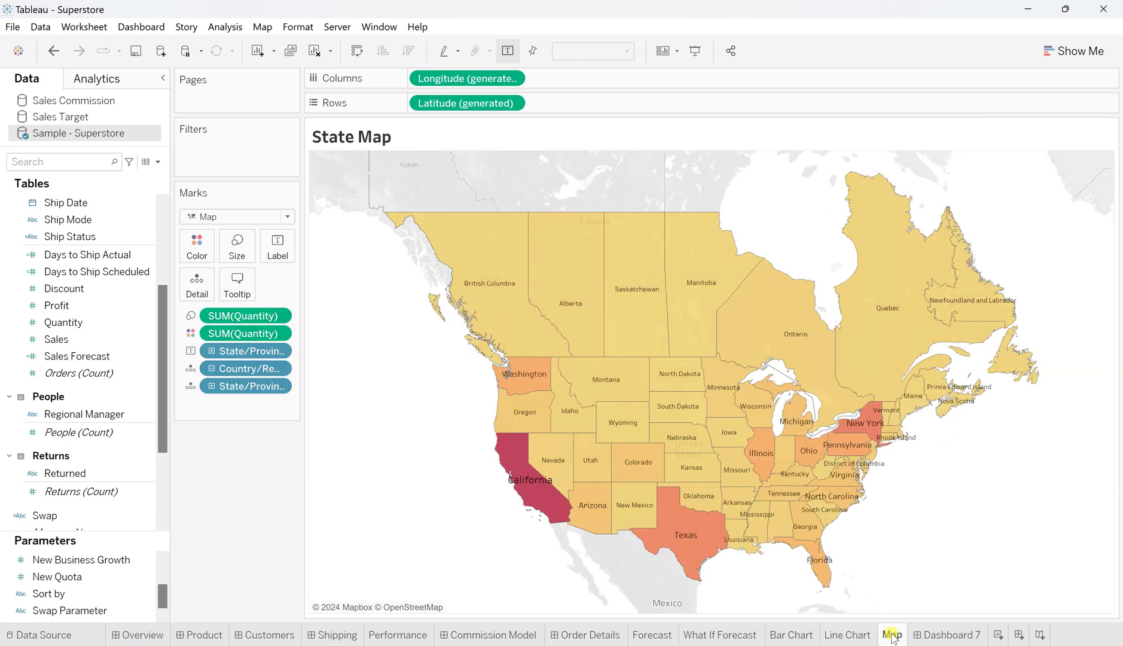
pyautogui.rightClick(147, 614)
pyautogui.click(204, 379)
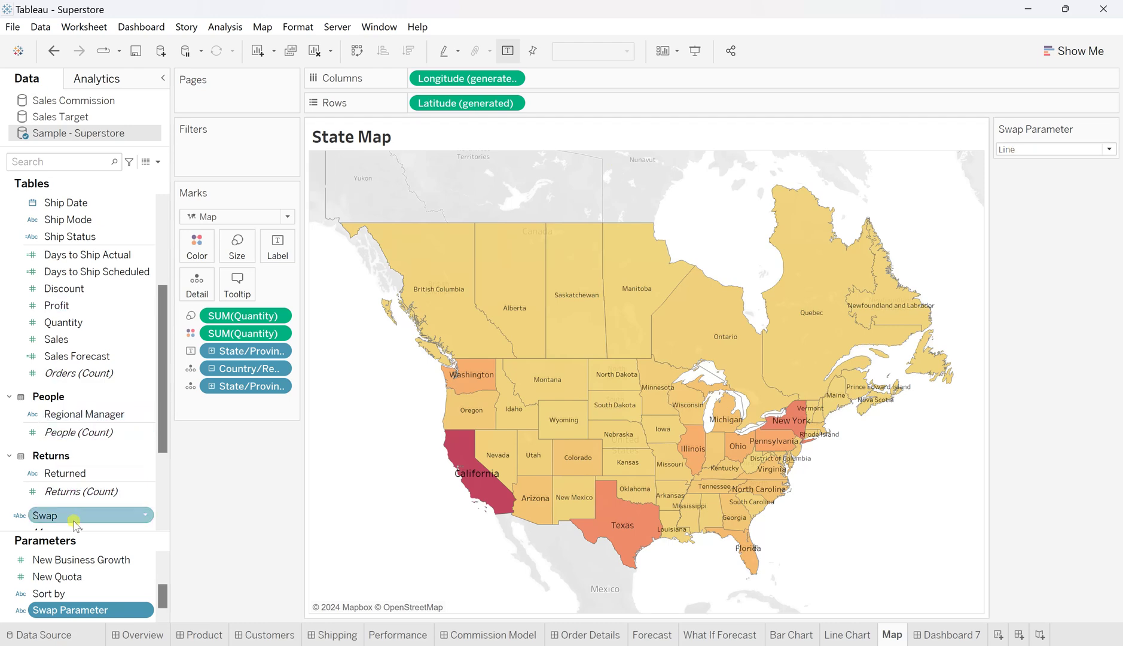
# Filter the Map sheet by the Swap field with the custom value Map, and set the Swap Parameter to Map
pyautogui.moveTo(73, 521); pyautogui.dragTo(218, 159)
pyautogui.click(496, 179)
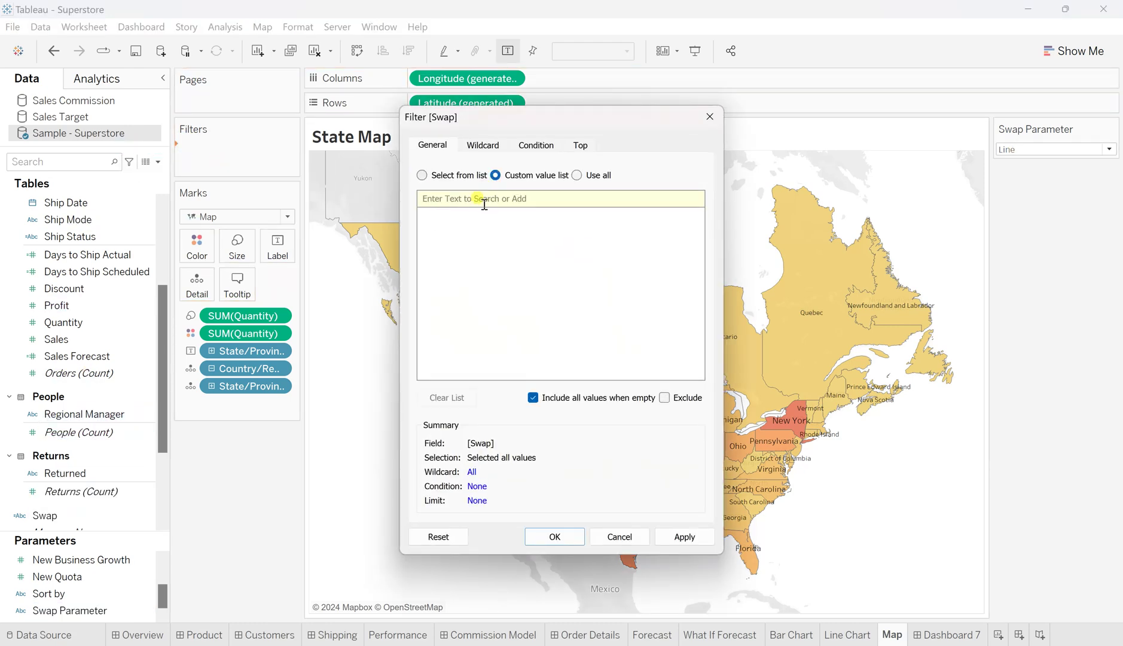
pyautogui.write('Map')
pyautogui.click(688, 199)
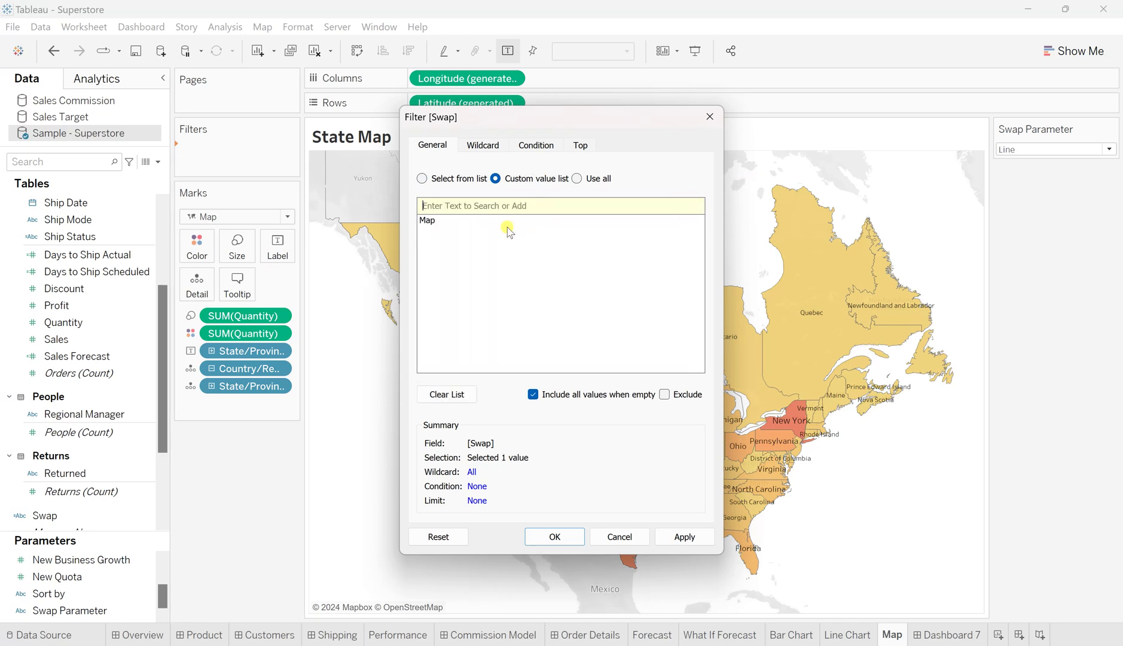
pyautogui.click(684, 535)
pyautogui.click(551, 535)
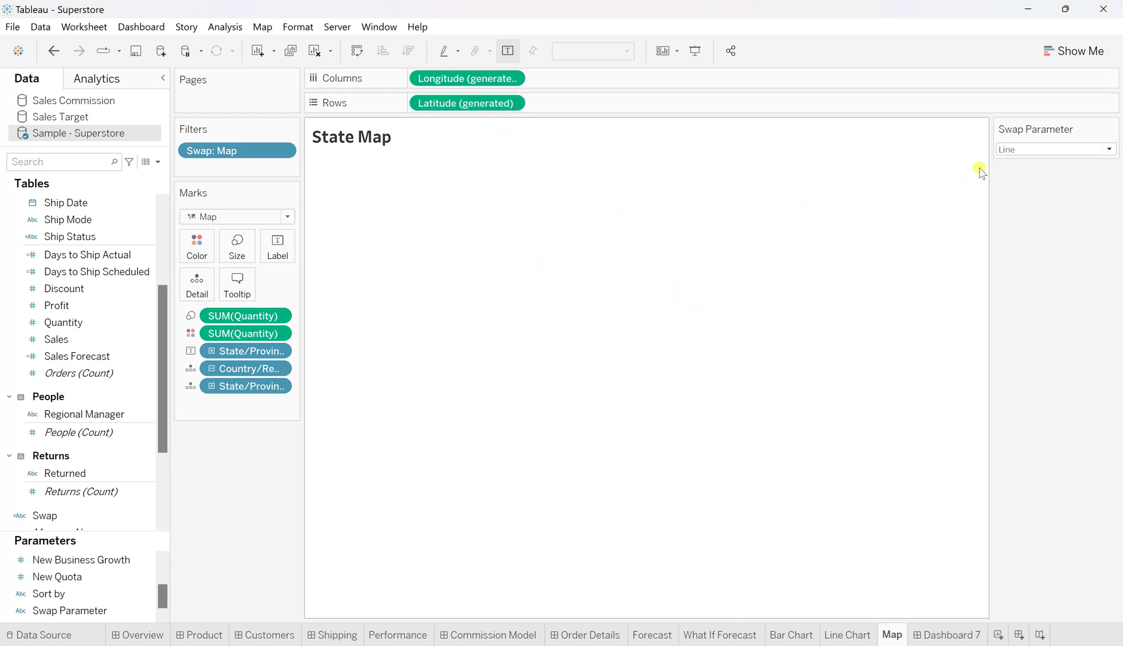
pyautogui.click(1030, 151)
pyautogui.click(1026, 189)
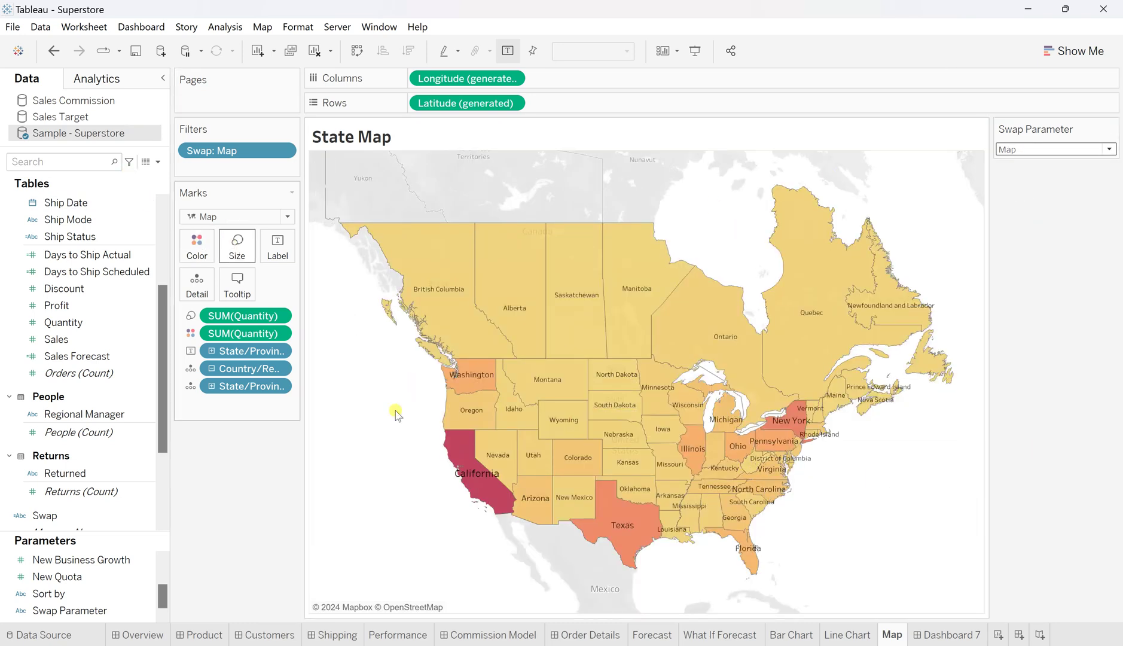
# Check the Bar Chart, Line Chart and Map sheets with the current parameter choice, and open Dashboard 7
pyautogui.click(795, 635)
pyautogui.click(831, 634)
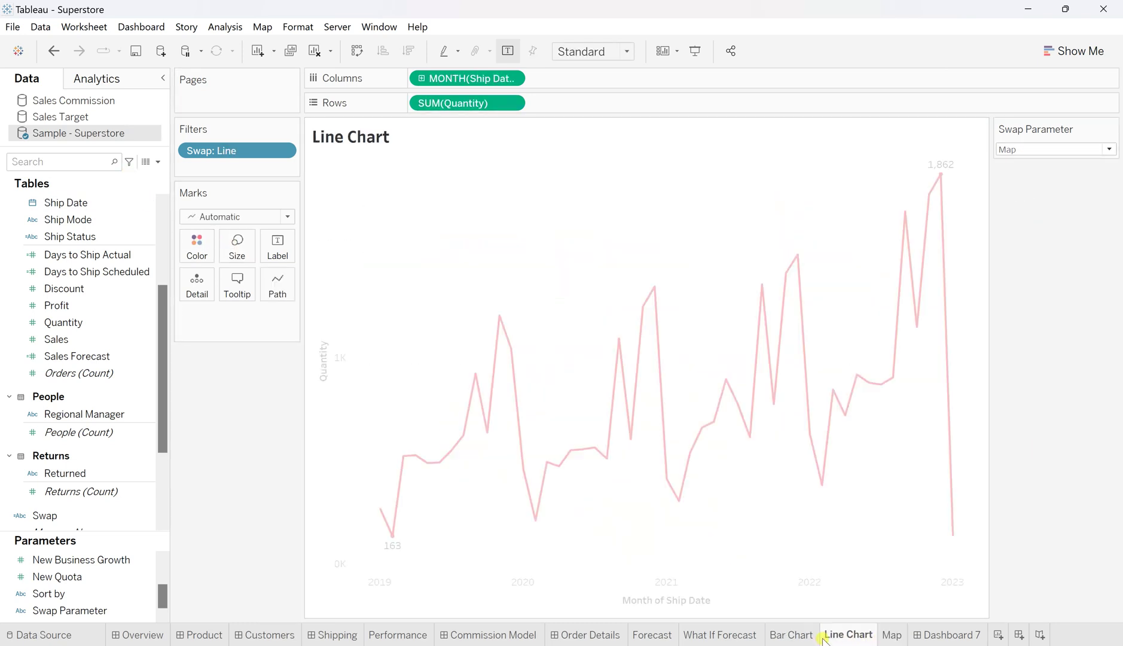
pyautogui.click(903, 634)
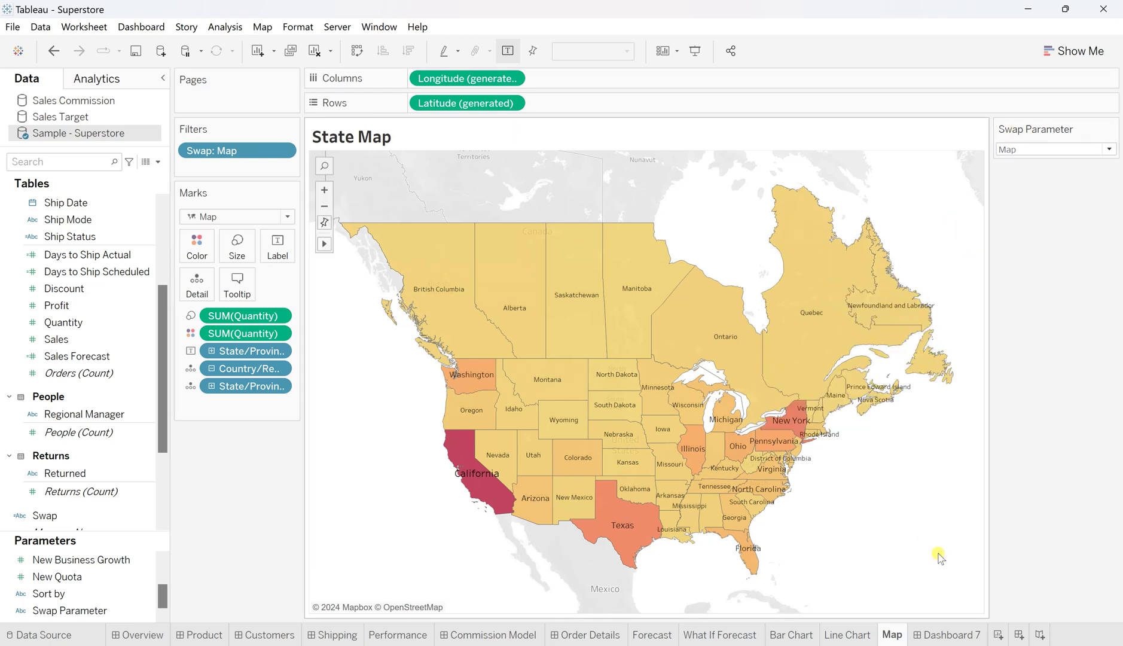
pyautogui.click(944, 636)
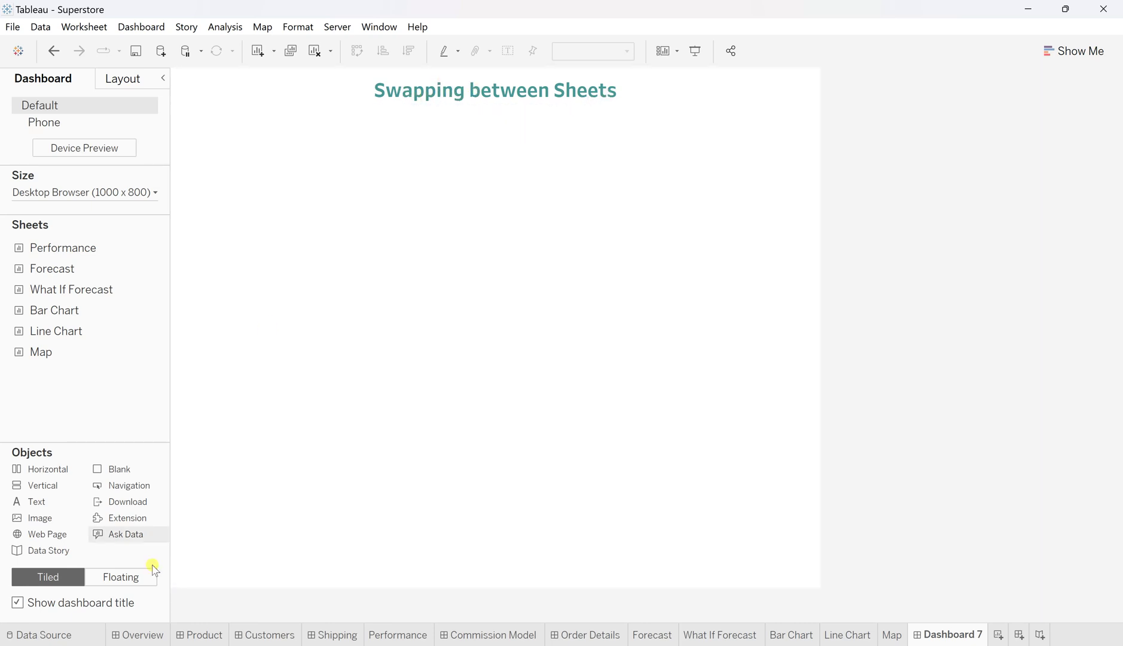
# Expand the dashboard's item hierarchy to its inner tiled area and place a vertical container there, filling the space below the title
pyautogui.click(126, 78)
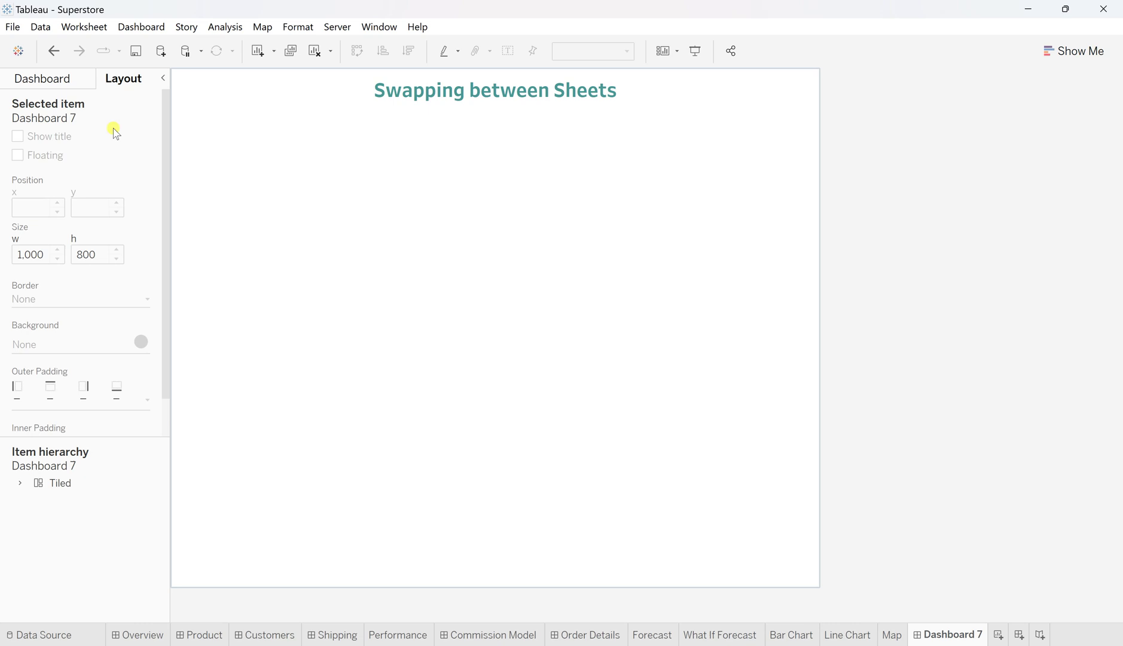
pyautogui.click(20, 482)
pyautogui.click(36, 499)
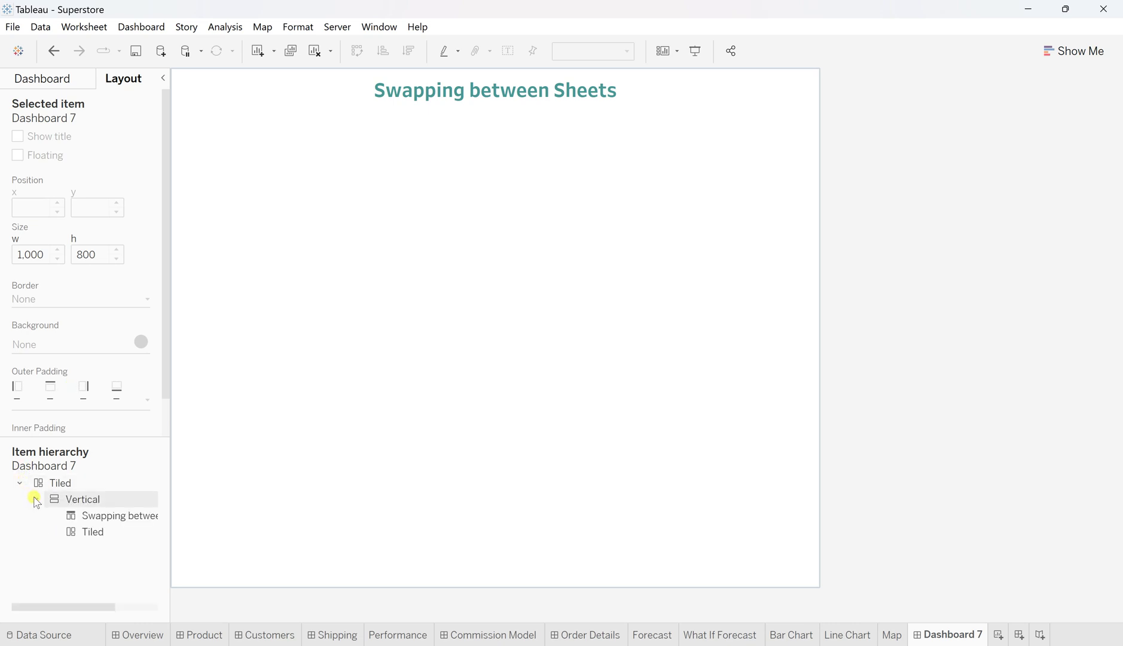
pyautogui.click(86, 531)
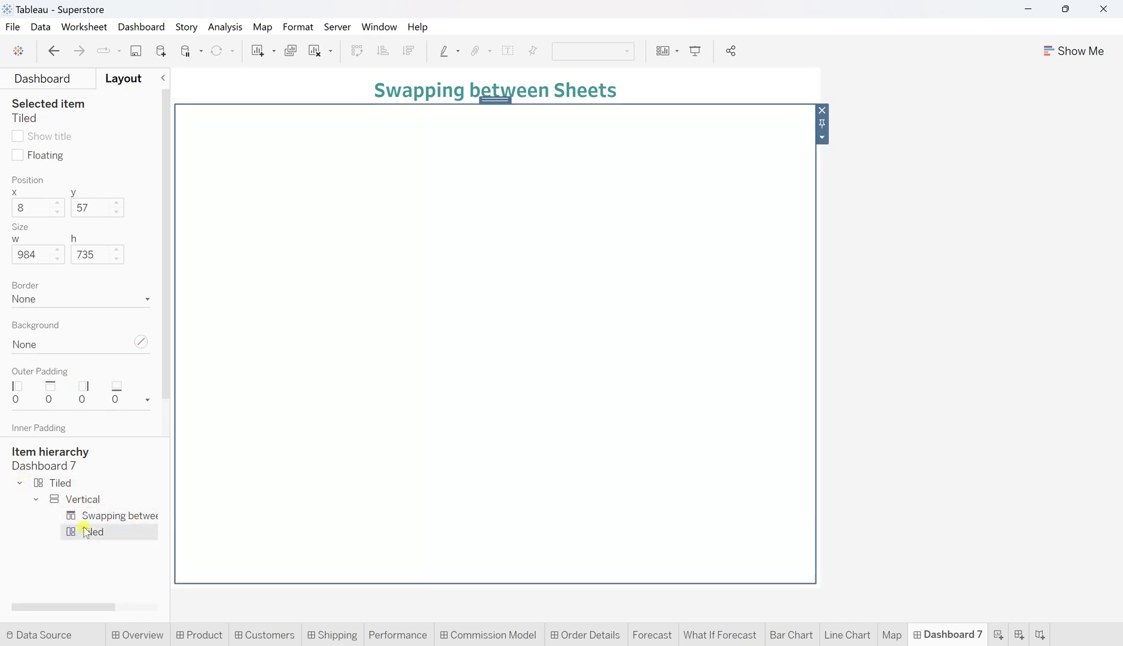
pyautogui.click(60, 79)
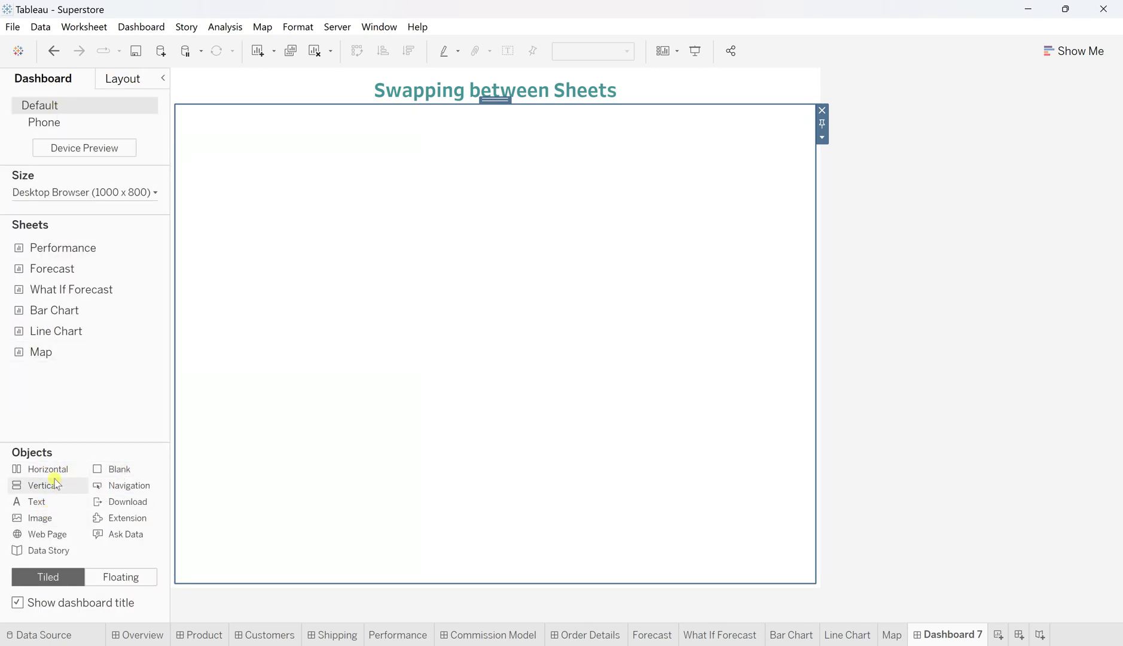
pyautogui.moveTo(39, 484); pyautogui.dragTo(376, 341)
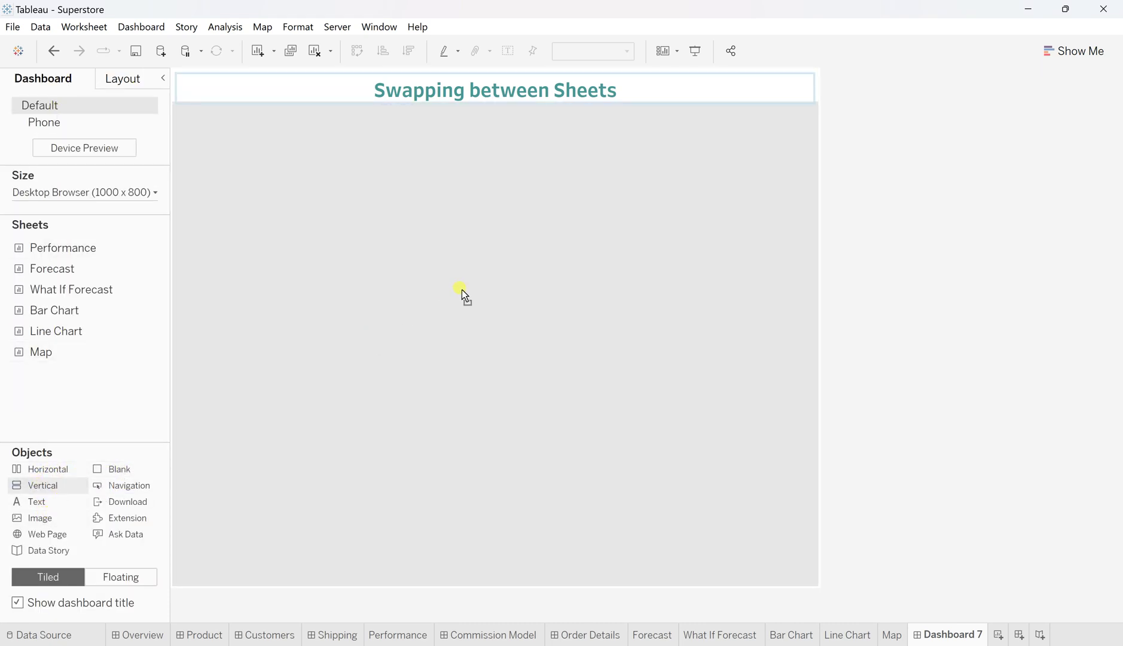
pyautogui.moveTo(461, 291); pyautogui.dragTo(464, 293)
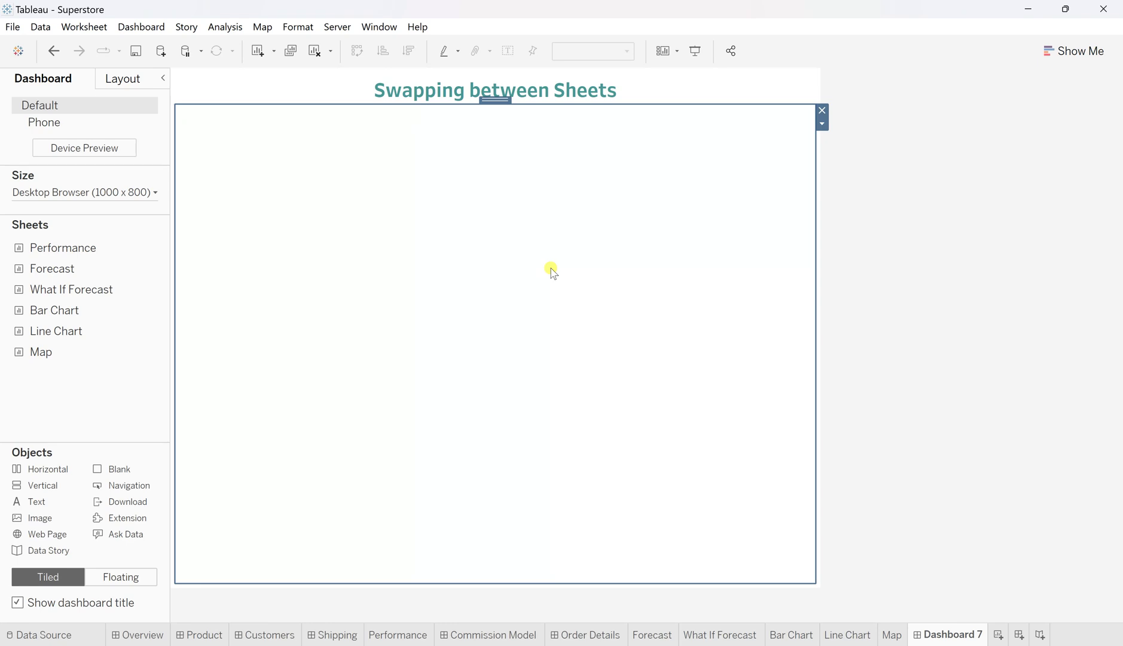
# Stack the Bar Chart, Line Chart and Map sheets in that order inside the vertical container
pyautogui.moveTo(18, 310)
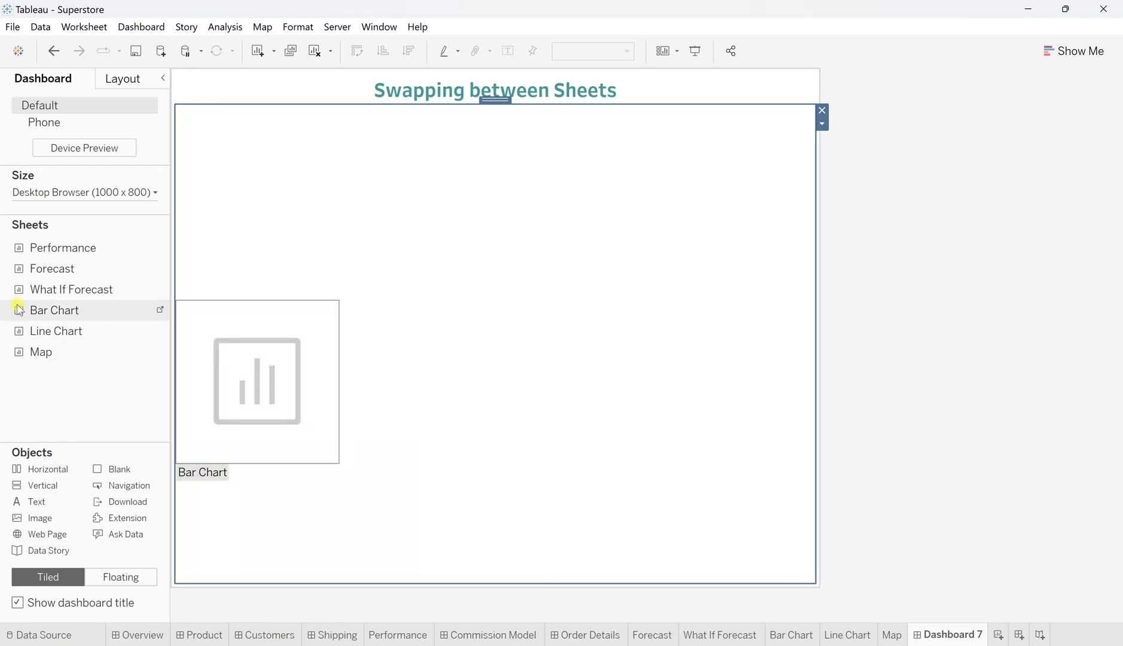
pyautogui.moveTo(38, 311); pyautogui.dragTo(440, 219)
pyautogui.moveTo(23, 340)
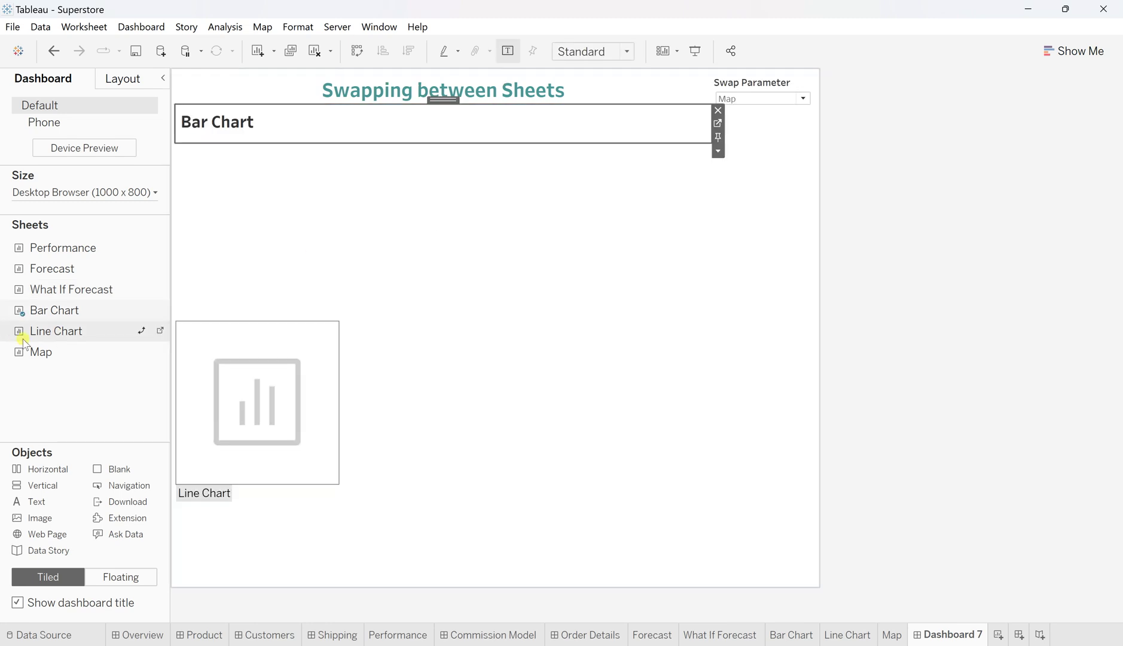
pyautogui.moveTo(51, 337); pyautogui.dragTo(67, 334)
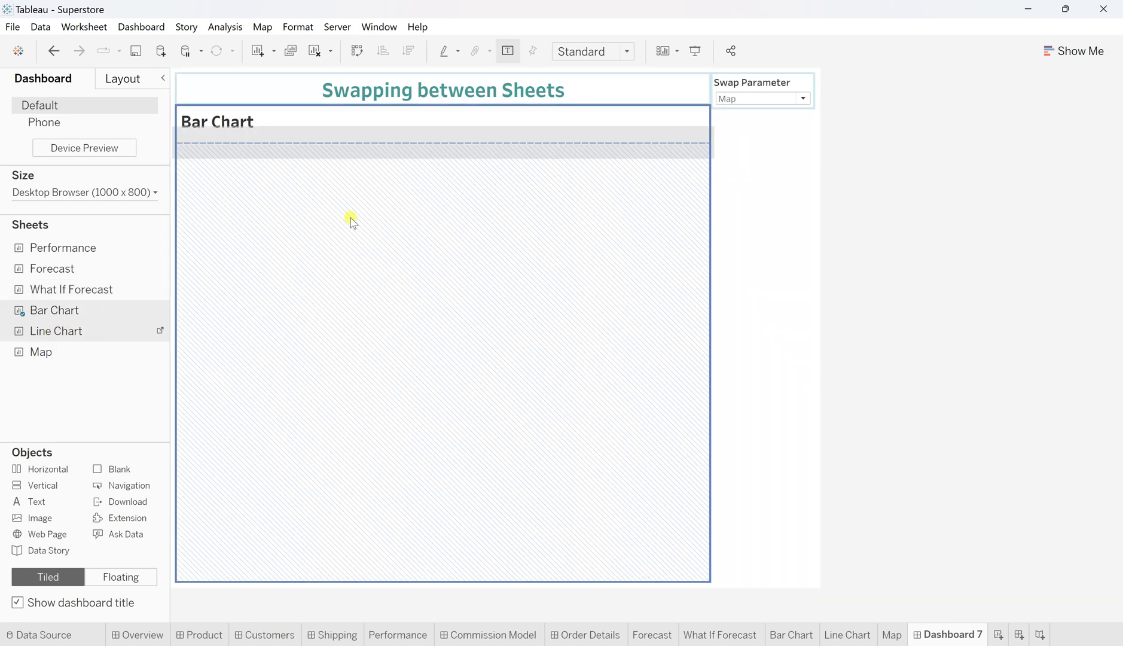
pyautogui.moveTo(351, 222); pyautogui.dragTo(351, 221)
pyautogui.moveTo(31, 357); pyautogui.dragTo(340, 295)
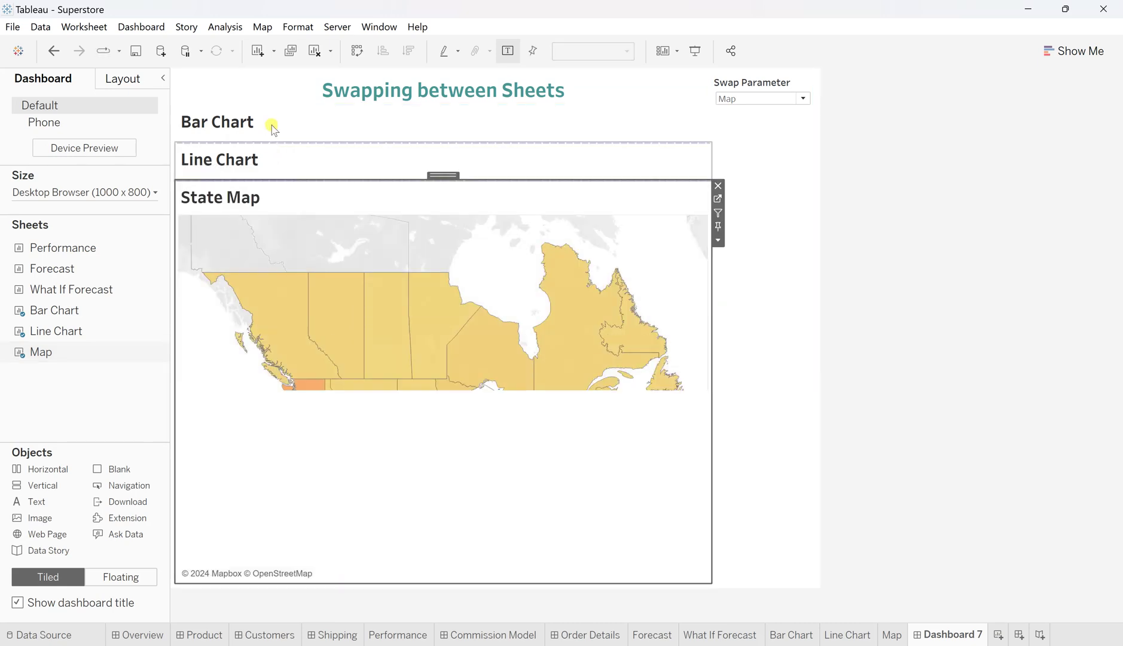
# Hide the titles of the Bar Chart, Line Chart and State Map views on the dashboard
pyautogui.click(287, 128)
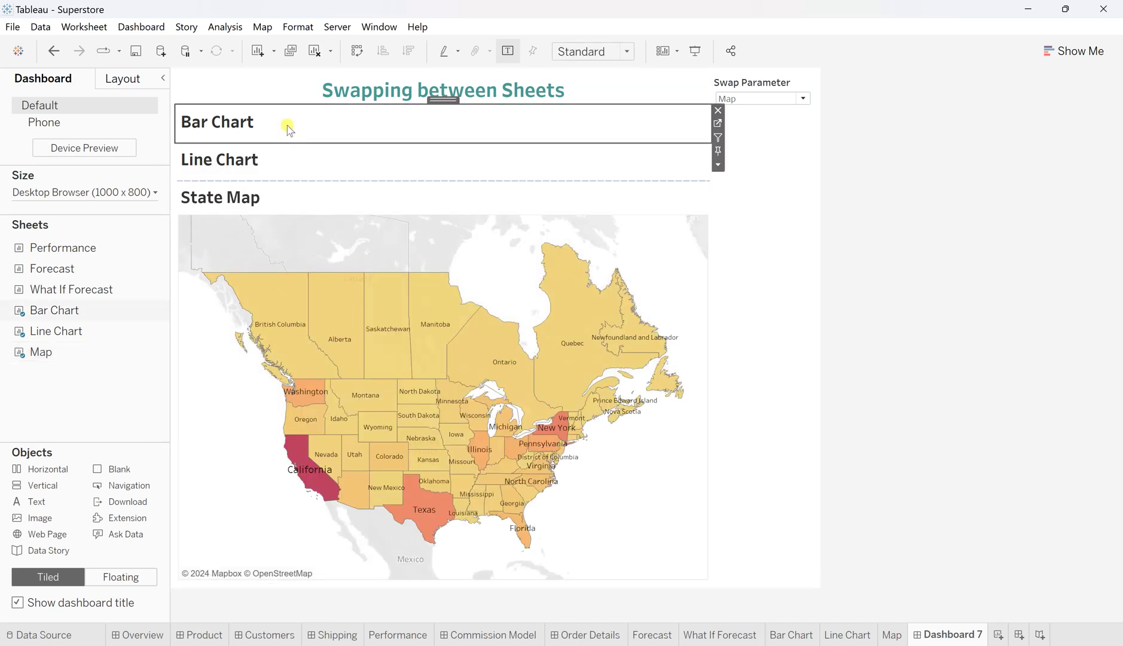
pyautogui.rightClick(288, 128)
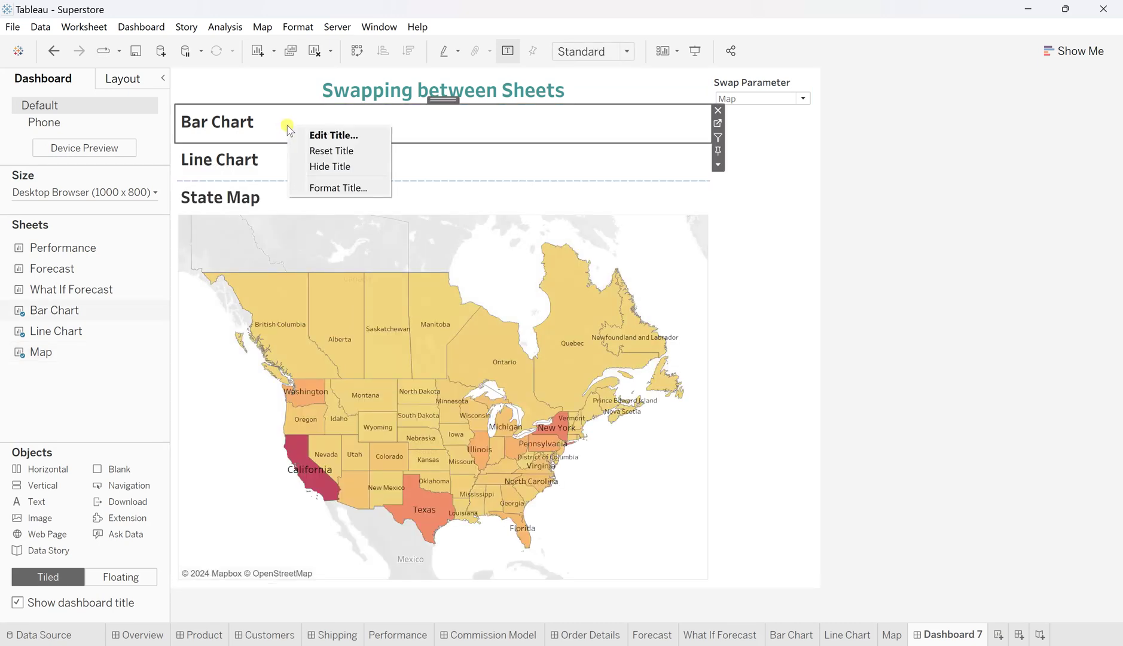
pyautogui.click(322, 166)
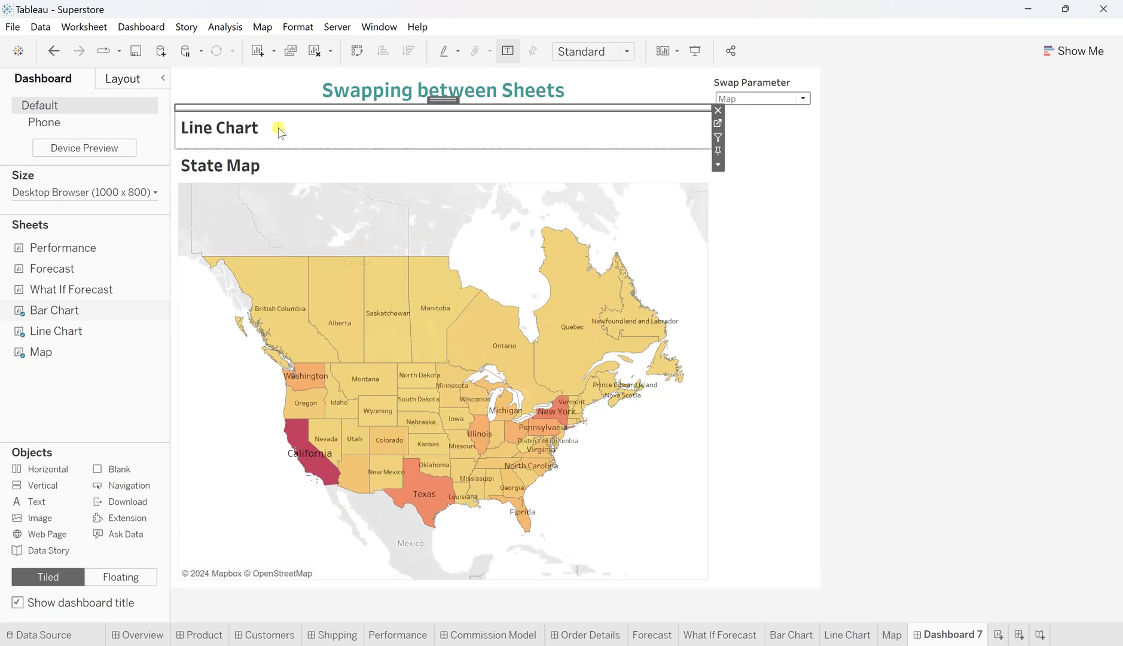
pyautogui.rightClick(279, 130)
pyautogui.click(303, 169)
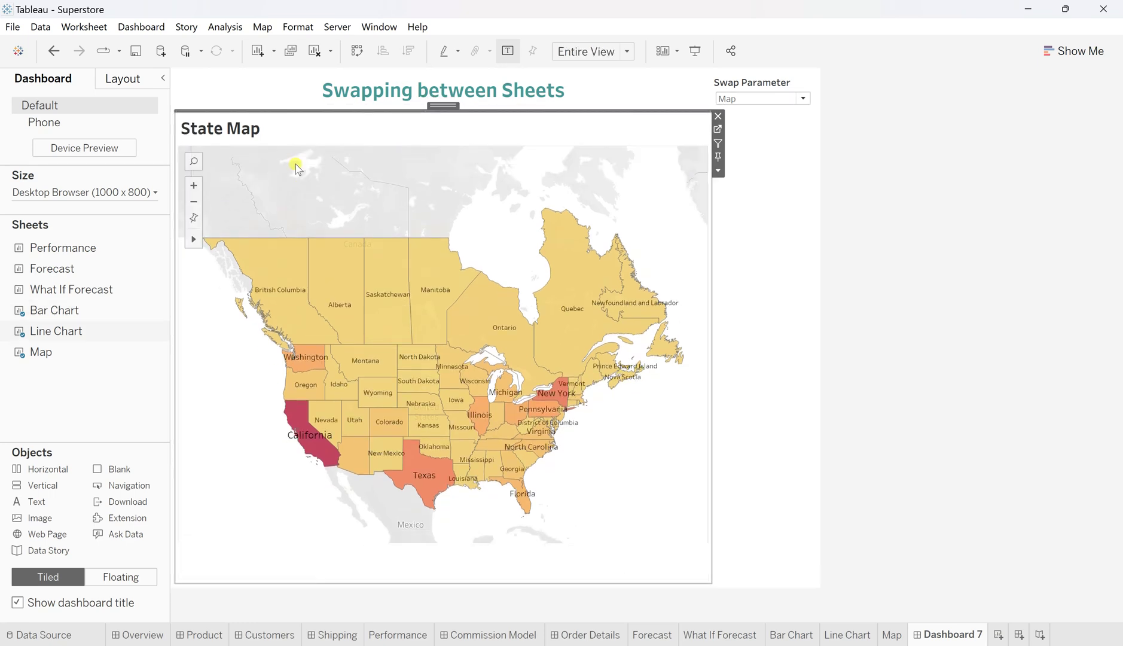
pyautogui.click(271, 133)
pyautogui.rightClick(272, 134)
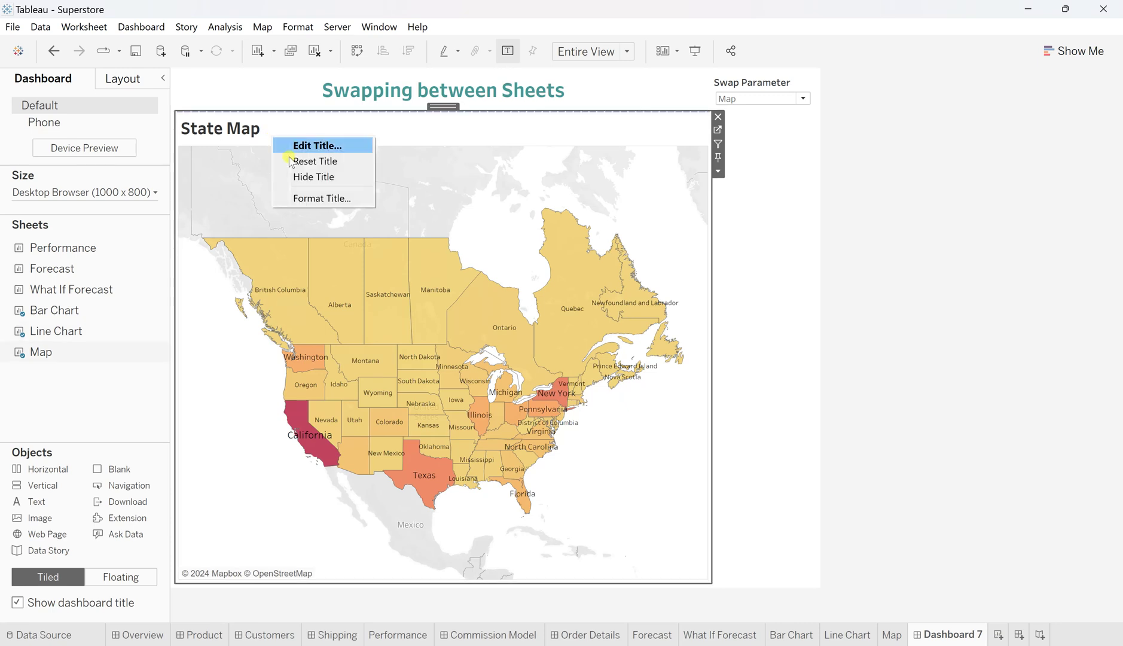
pyautogui.click(315, 176)
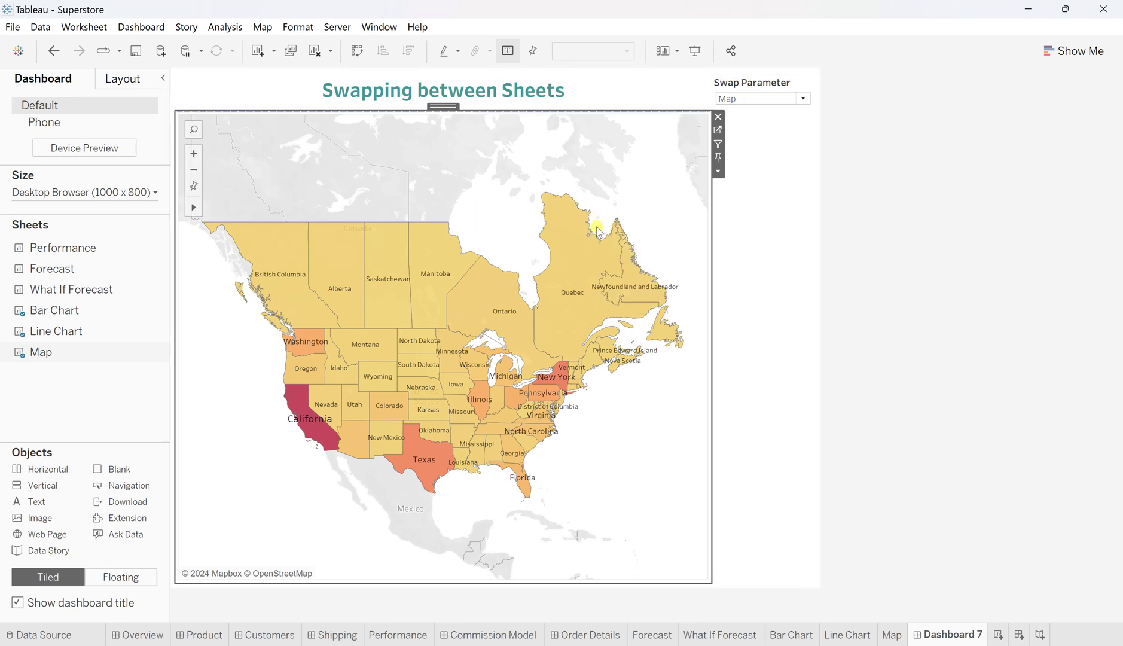
pyautogui.click(977, 243)
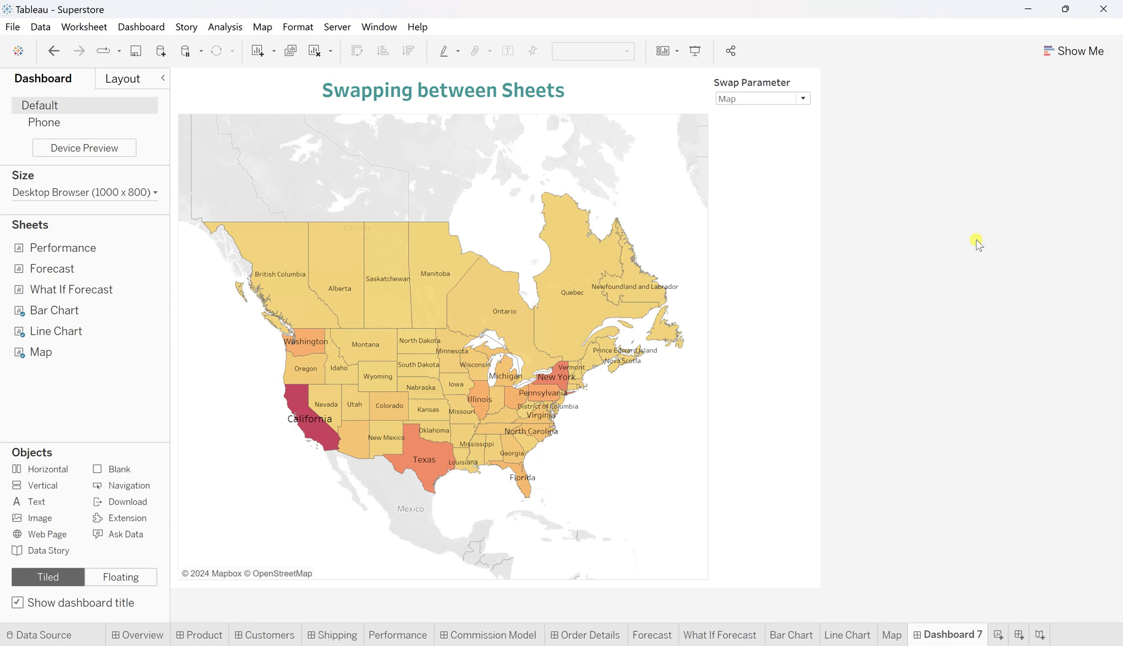
# Test the sheet swapping on the dashboard by switching the Swap Parameter to Bar, Line and back to Map
pyautogui.click(747, 99)
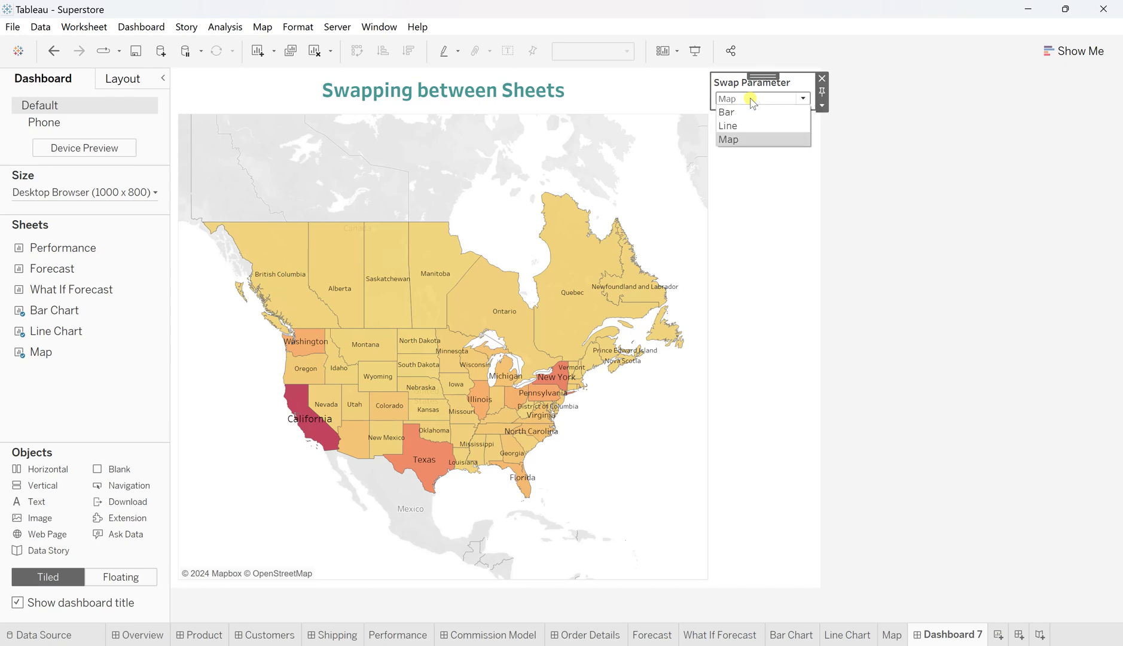
pyautogui.click(727, 113)
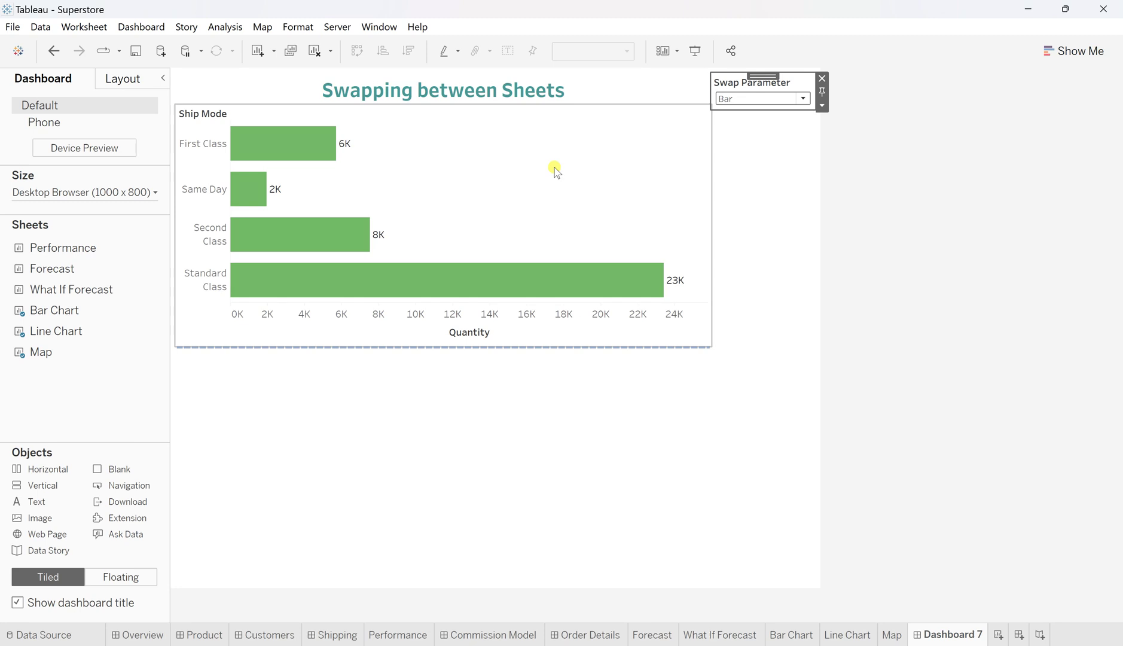
pyautogui.click(768, 142)
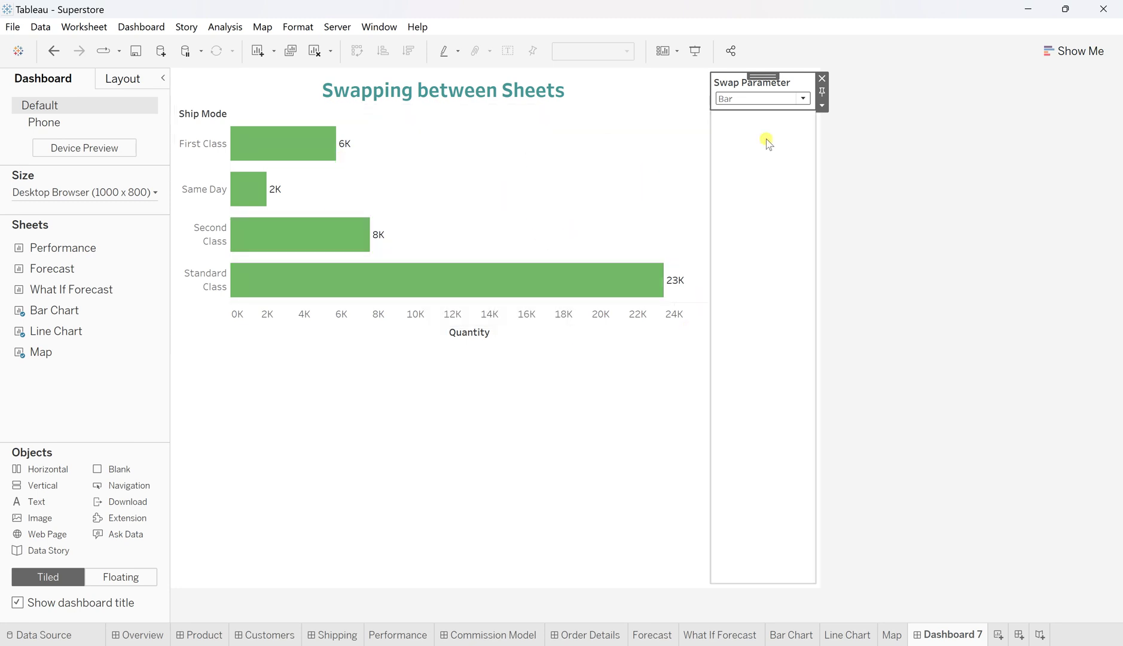
pyautogui.click(652, 127)
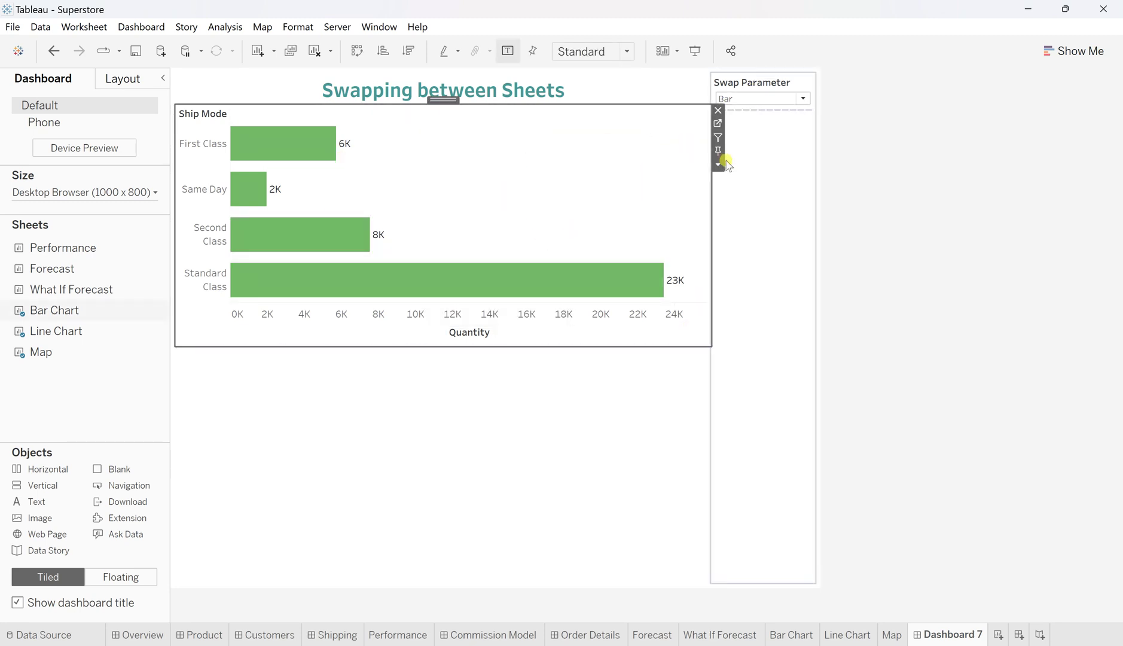
pyautogui.click(773, 81)
pyautogui.click(756, 99)
pyautogui.click(744, 124)
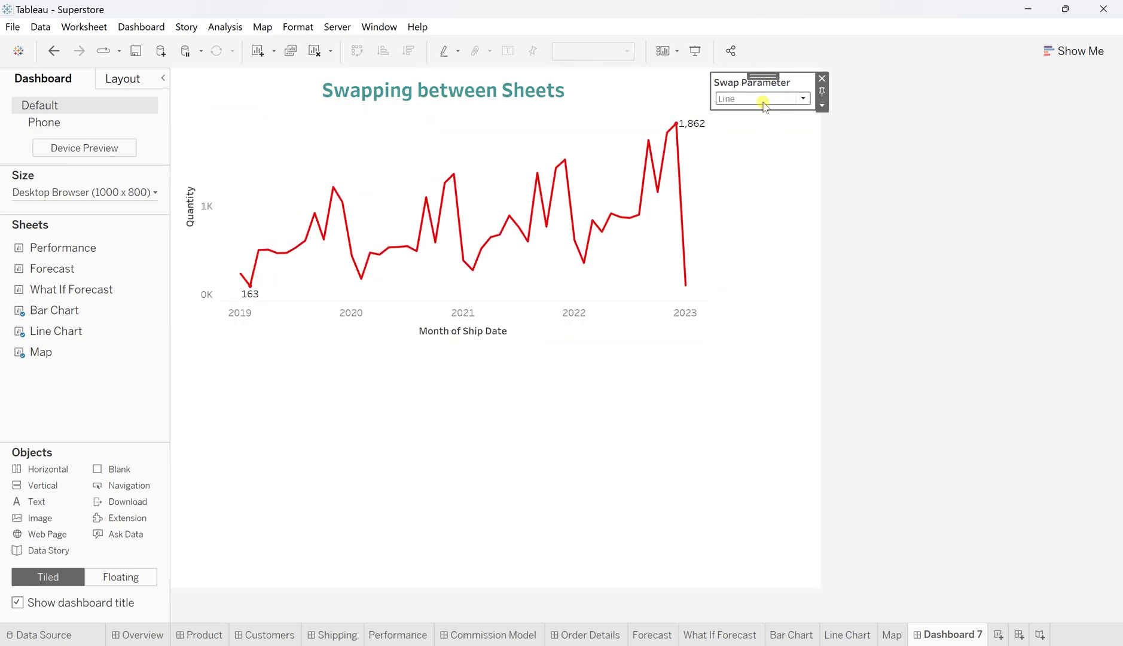
pyautogui.click(763, 103)
pyautogui.click(751, 141)
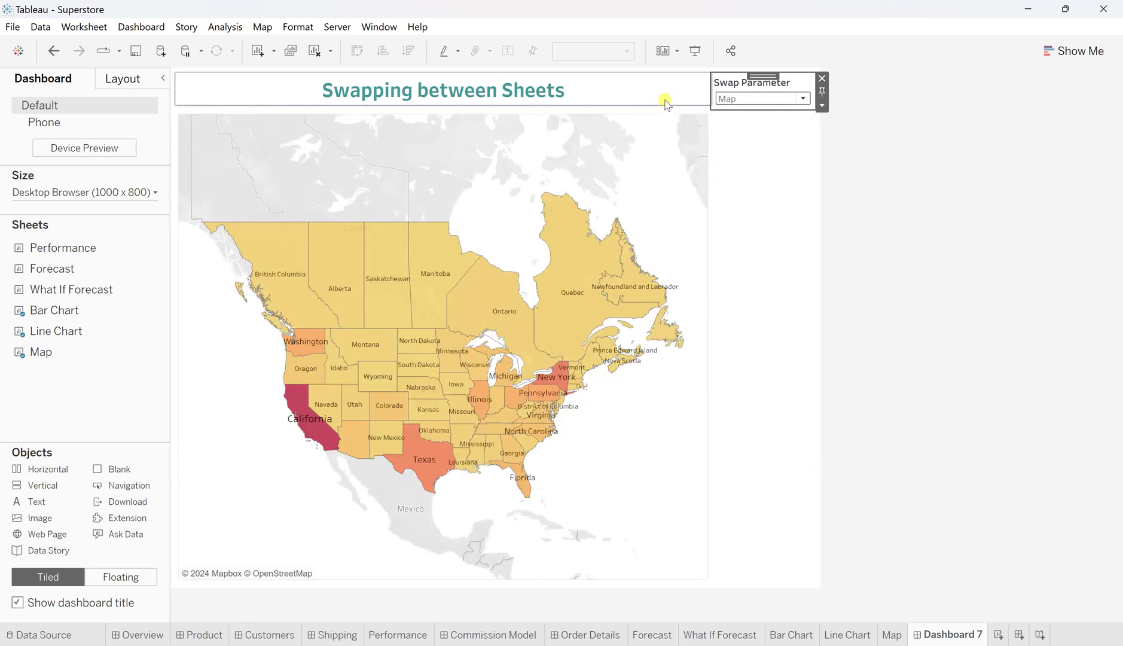
# Switch the Swap Parameter to Bar and set the bar chart's fit to Entire View
pyautogui.click(754, 101)
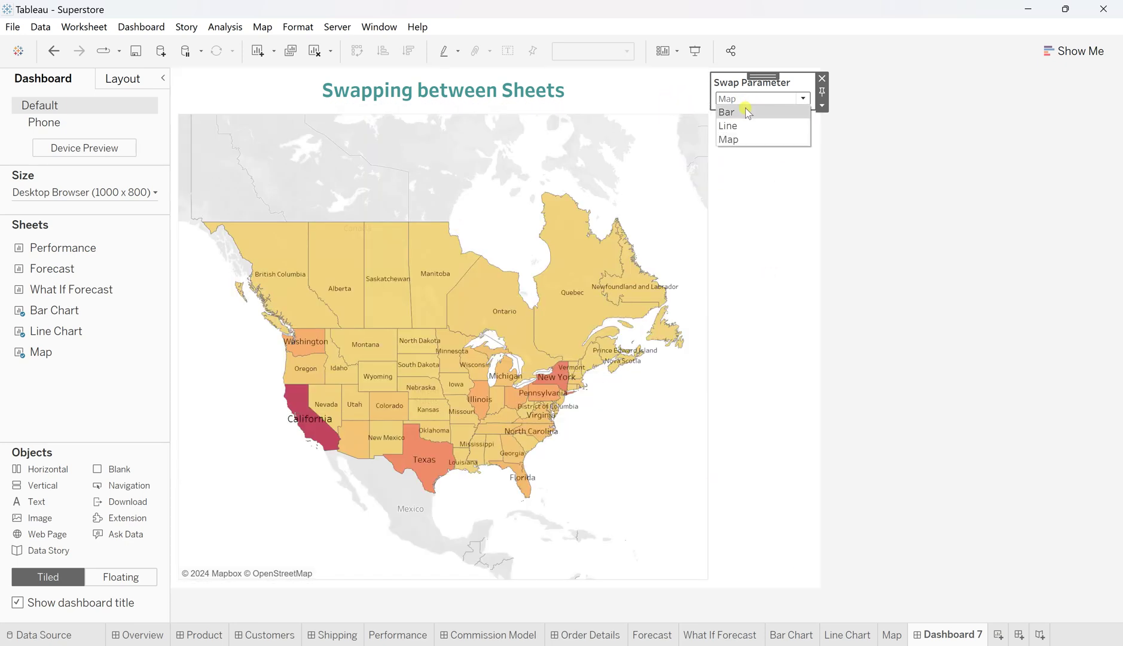
pyautogui.click(745, 107)
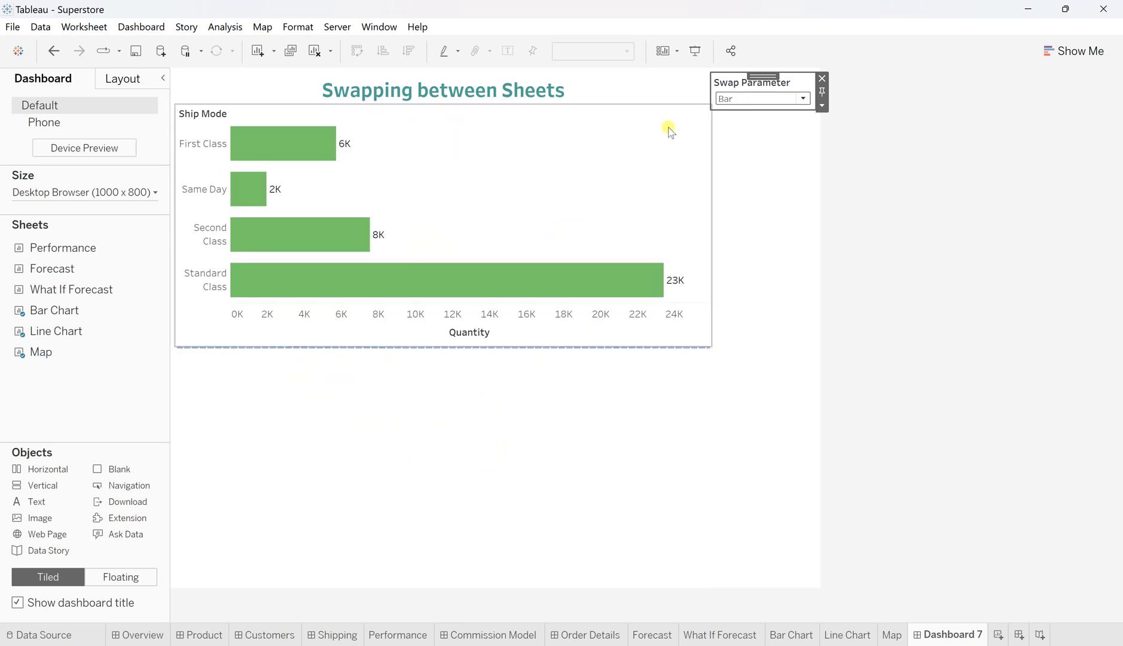
pyautogui.click(685, 142)
pyautogui.click(718, 165)
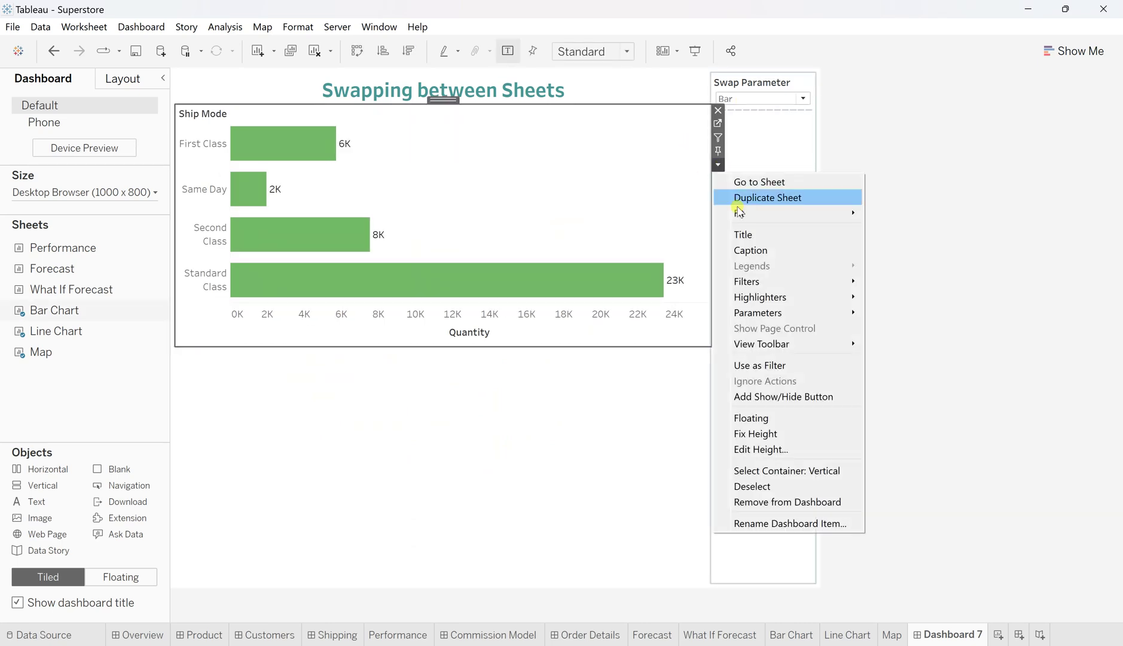
pyautogui.moveTo(743, 213)
pyautogui.click(907, 260)
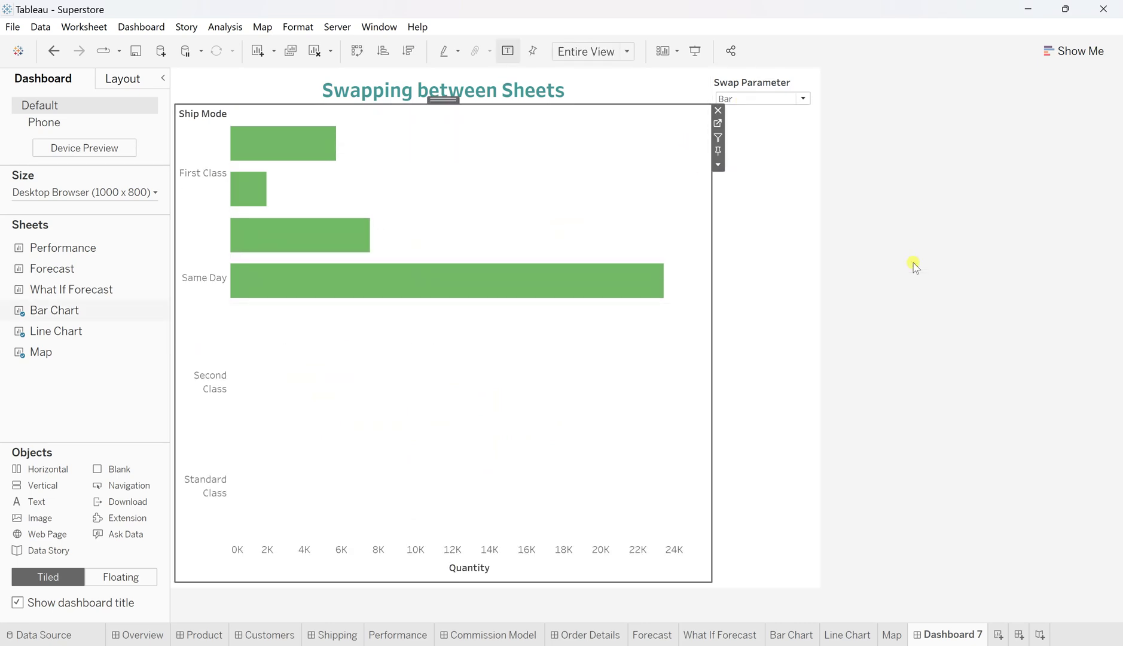
# Switch the Swap Parameter to Line and check the line chart's fit setting
pyautogui.click(736, 102)
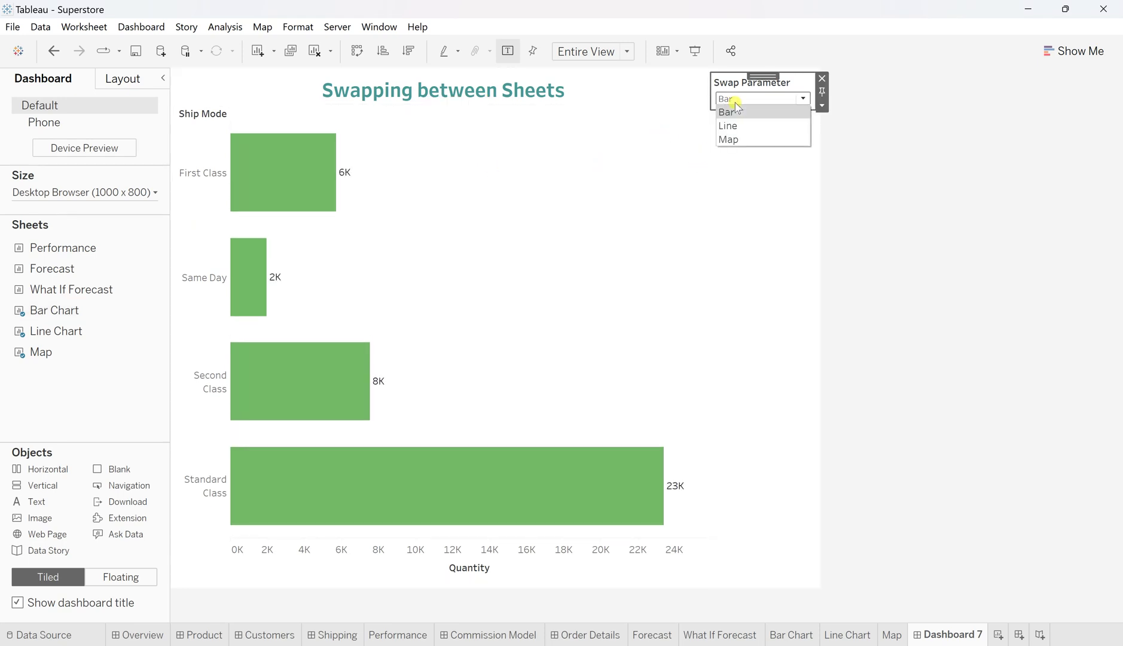
pyautogui.click(731, 124)
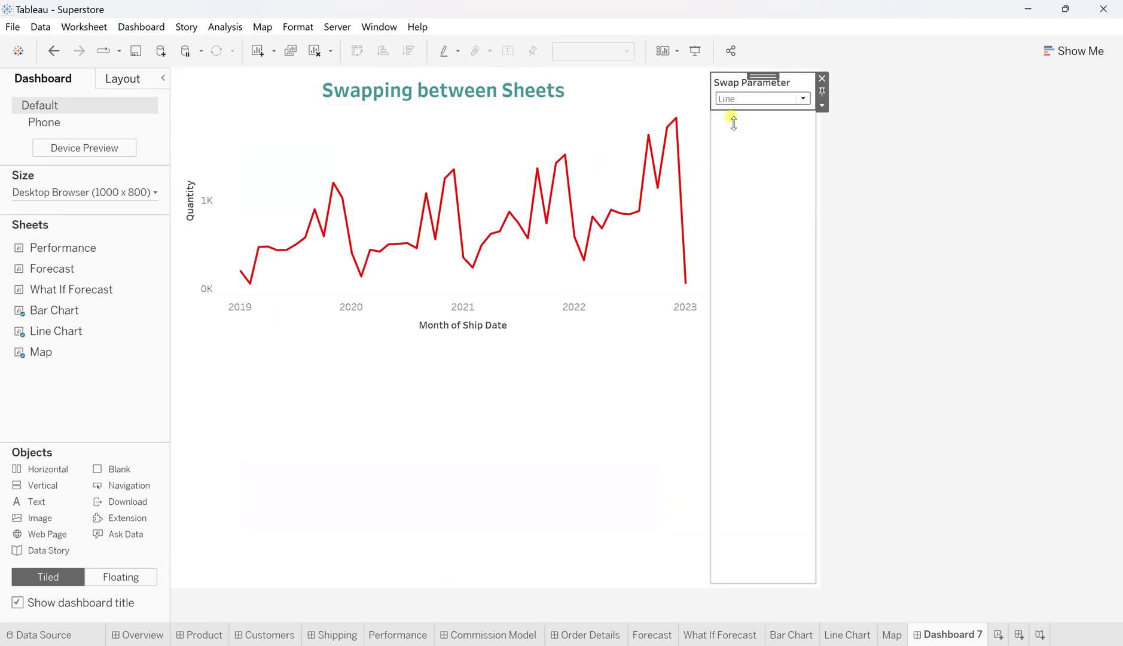
pyautogui.click(695, 135)
pyautogui.click(719, 165)
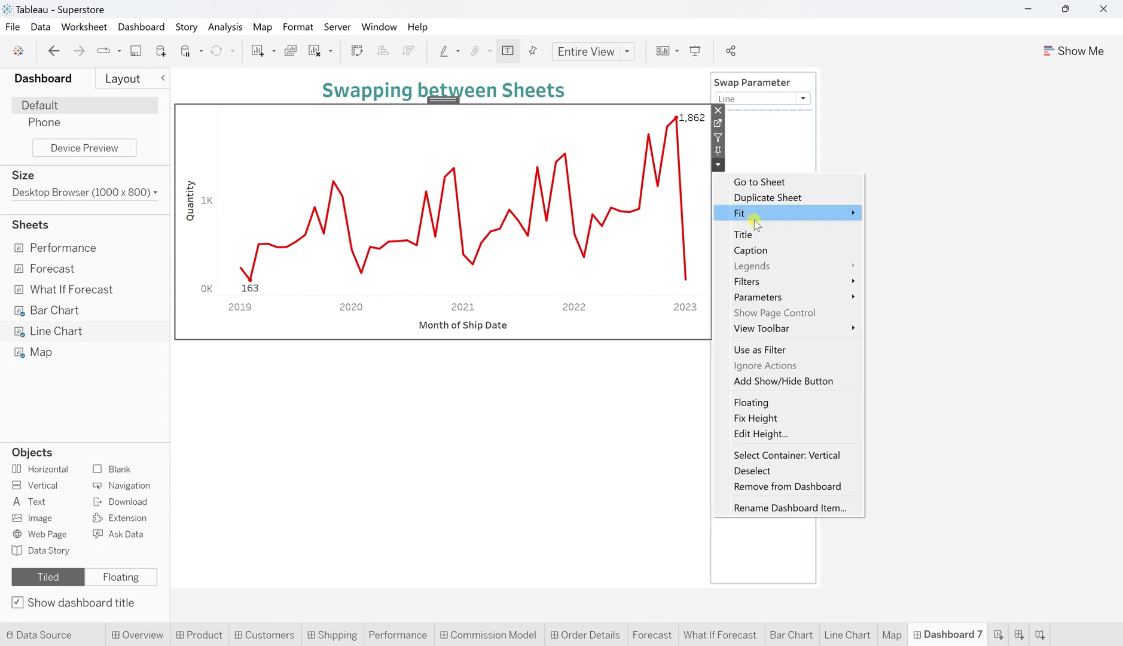
pyautogui.moveTo(752, 213)
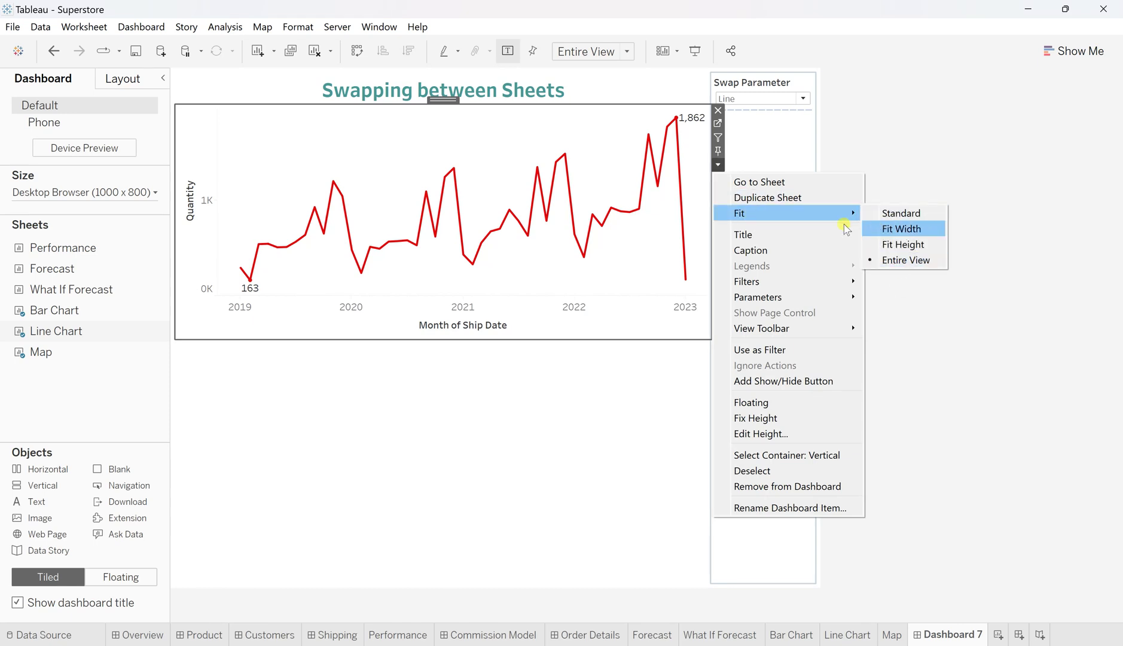
pyautogui.click(613, 131)
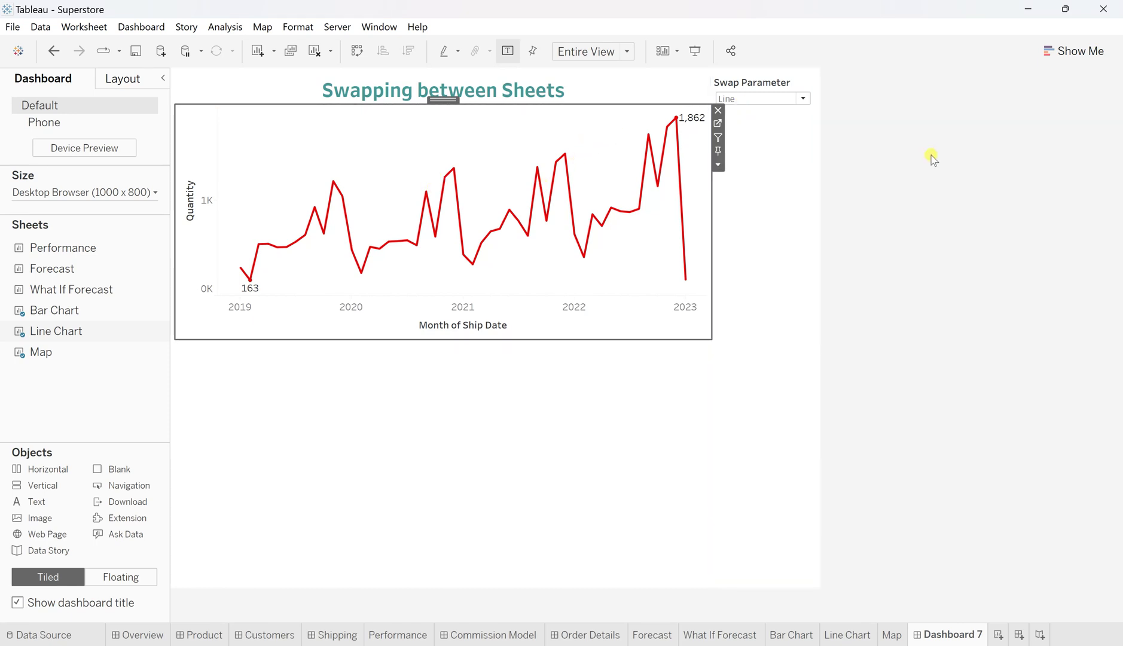
pyautogui.click(859, 153)
# Set the Swap Parameter to Map on the dashboard and deselect the parameter control
pyautogui.click(733, 99)
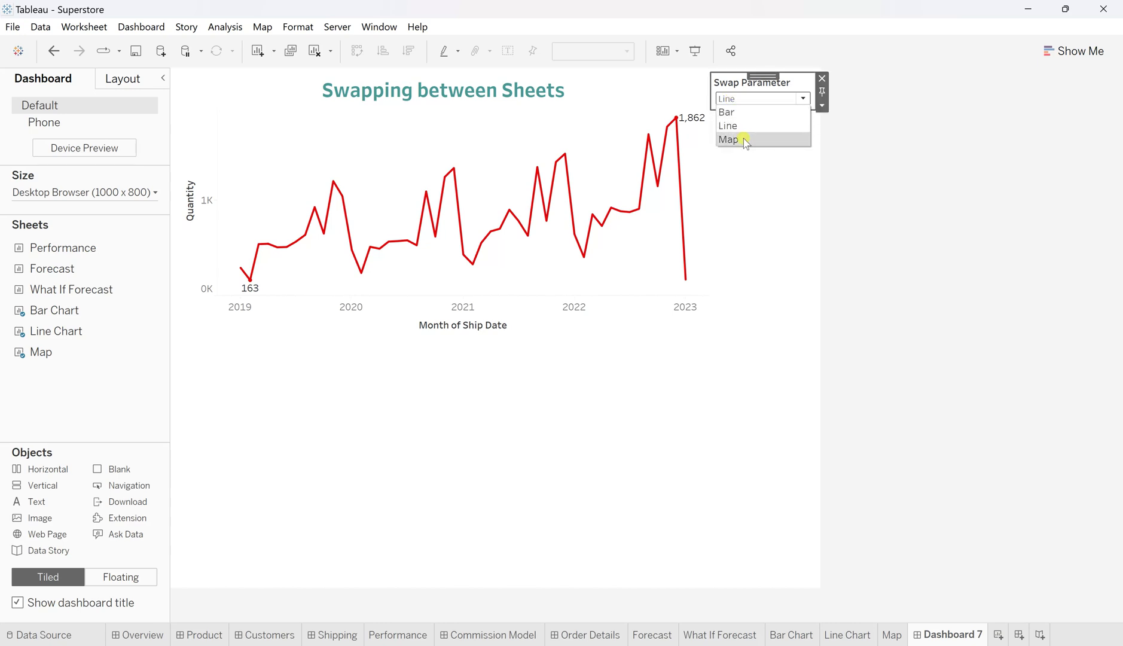
pyautogui.click(729, 140)
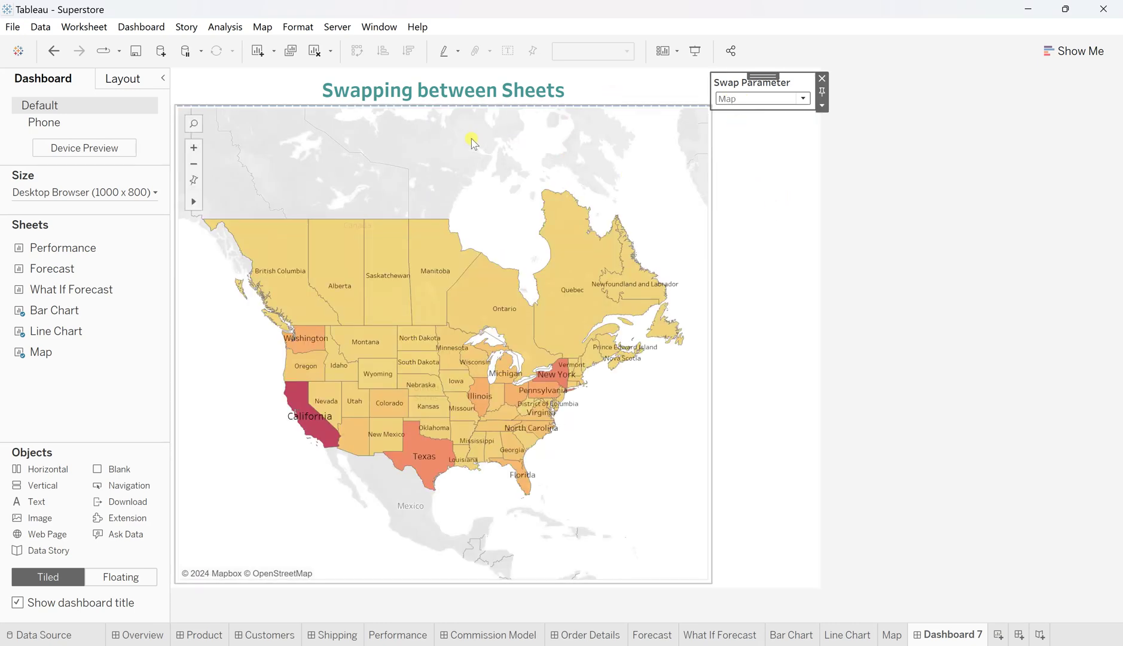
pyautogui.click(1035, 242)
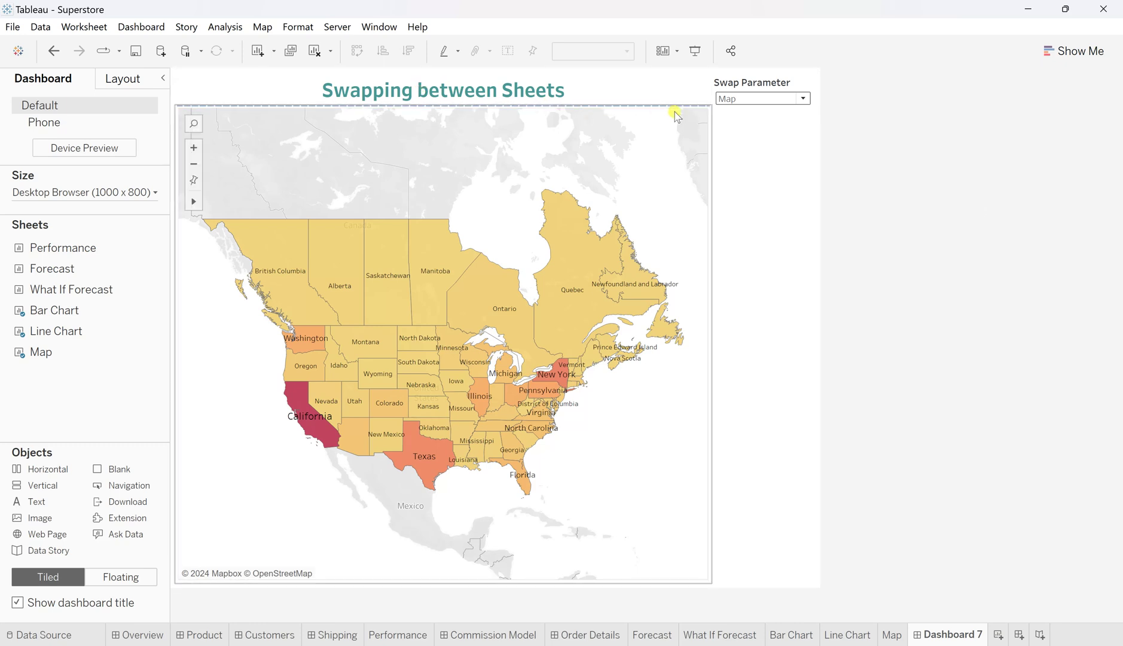